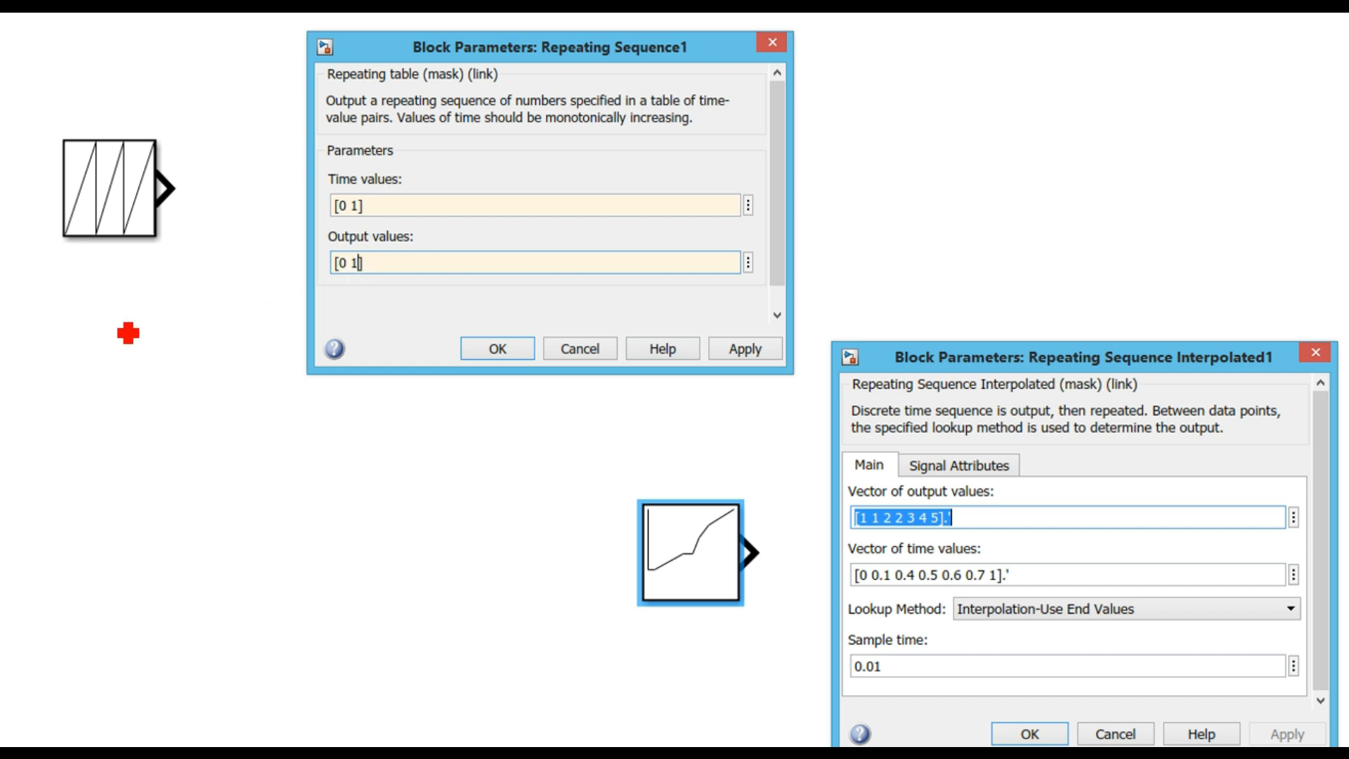
{"action": "mouse_move", "coordinate": [146, 298]}
{"action": "left_mouse_down"}
{"action": "mouse_move", "coordinate": [161, 383]}
{"action": "mouse_move", "coordinate": [237, 332]}
{"action": "left_mouse_up"}
{"action": "left_click_drag", "start_coordinate": [149, 362], "coordinate": [147, 363]}
{"action": "left_click_drag", "start_coordinate": [245, 339], "coordinate": [256, 353]}
{"action": "left_click_drag", "start_coordinate": [249, 343], "coordinate": [254, 344]}
{"action": "mouse_move", "coordinate": [144, 306]}
{"action": "left_mouse_down"}
{"action": "mouse_move", "coordinate": [155, 300]}
{"action": "mouse_move", "coordinate": [107, 314]}
{"action": "mouse_move", "coordinate": [131, 318]}
{"action": "left_mouse_up"}
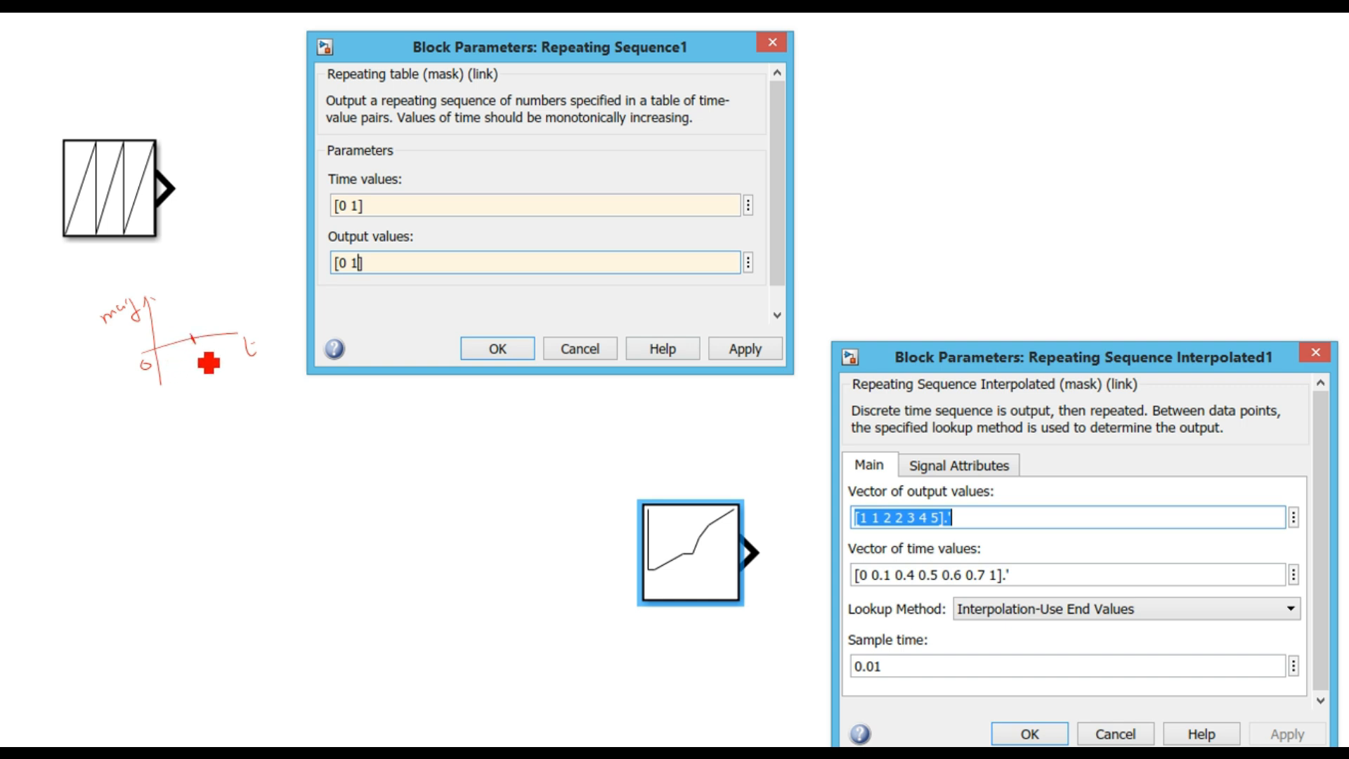
{"action": "mouse_move", "coordinate": [208, 356]}
{"action": "left_mouse_down"}
{"action": "mouse_move", "coordinate": [212, 369]}
{"action": "mouse_move", "coordinate": [182, 294]}
{"action": "mouse_move", "coordinate": [208, 348]}
{"action": "mouse_move", "coordinate": [232, 281]}
{"action": "mouse_move", "coordinate": [255, 353]}
{"action": "left_mouse_up"}
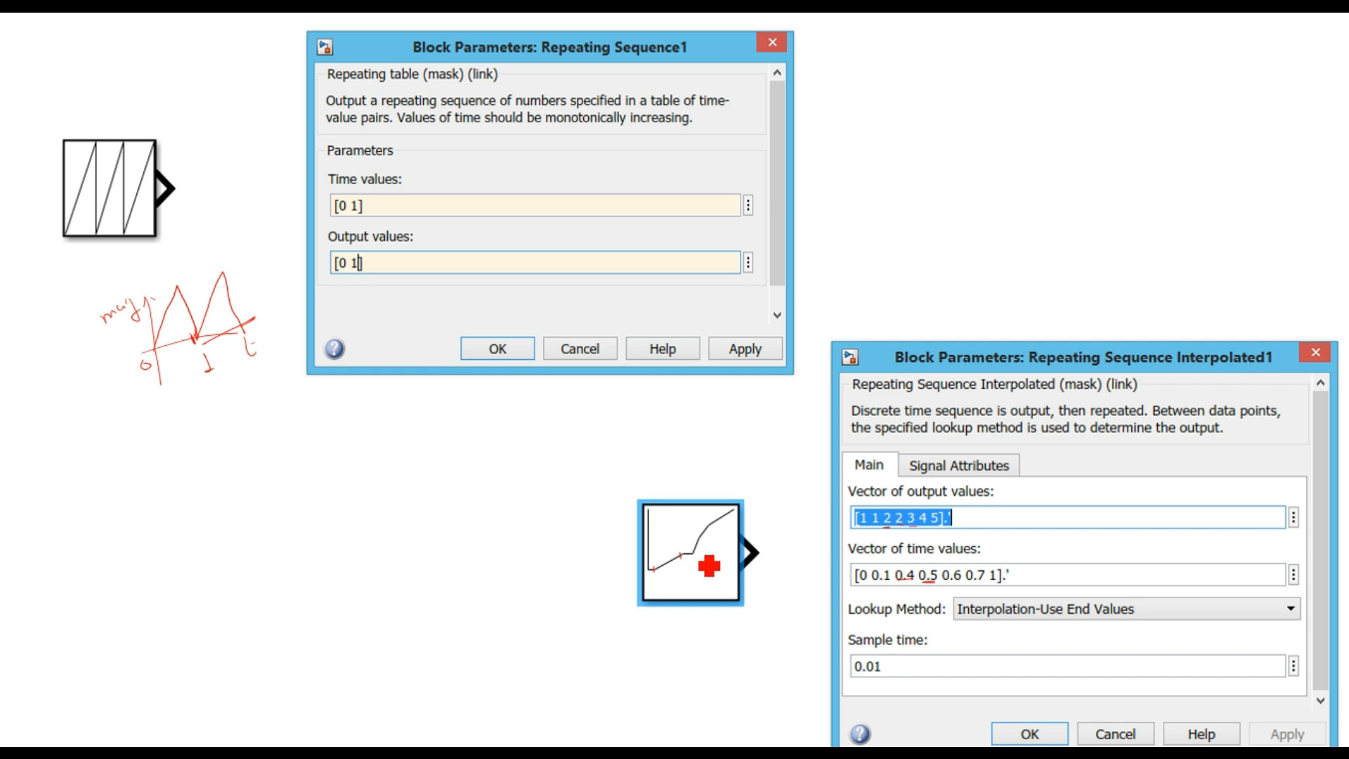
{"action": "left_click_drag", "start_coordinate": [693, 552], "coordinate": [693, 560]}
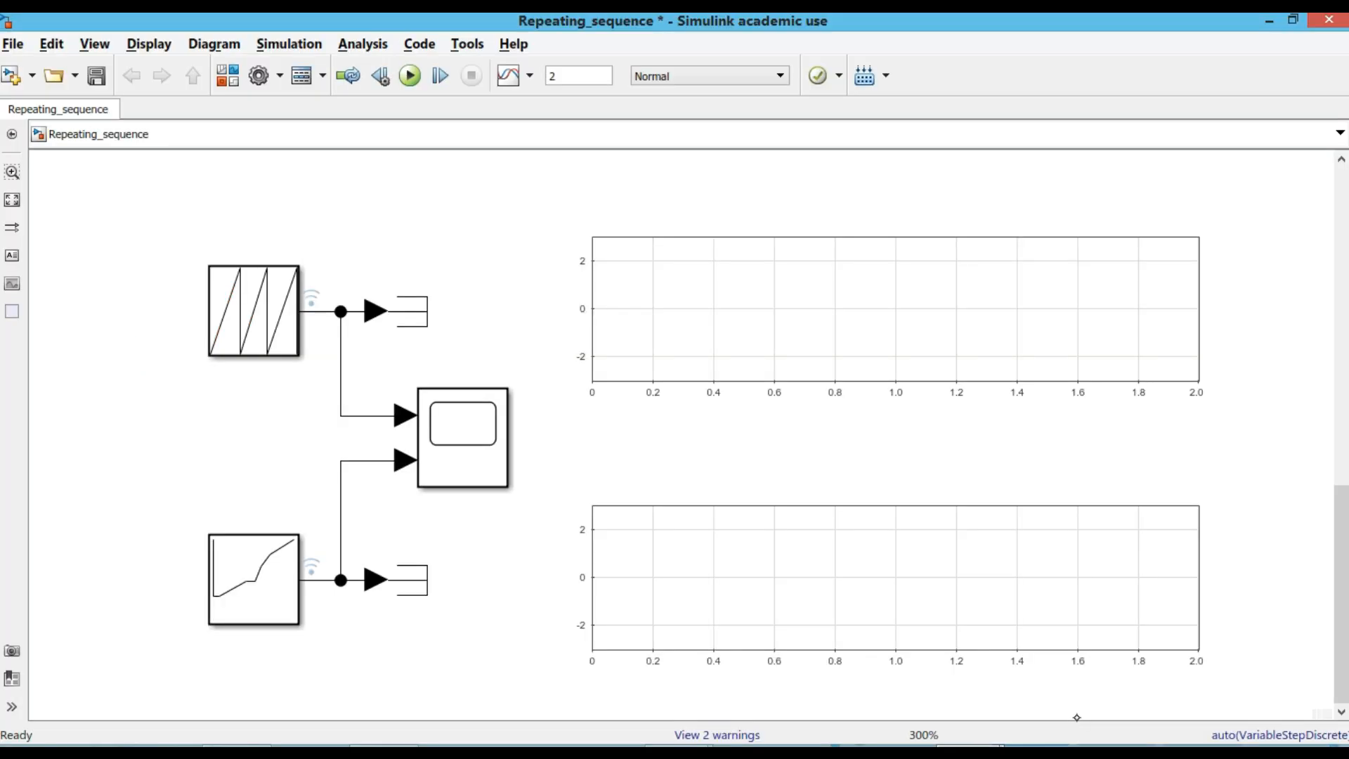
Check which signals are connected to the two dashboard scopes and the Scope block.
{"action": "left_click", "coordinate": [792, 556]}
{"action": "left_click", "coordinate": [540, 486]}
{"action": "left_click", "coordinate": [733, 359]}
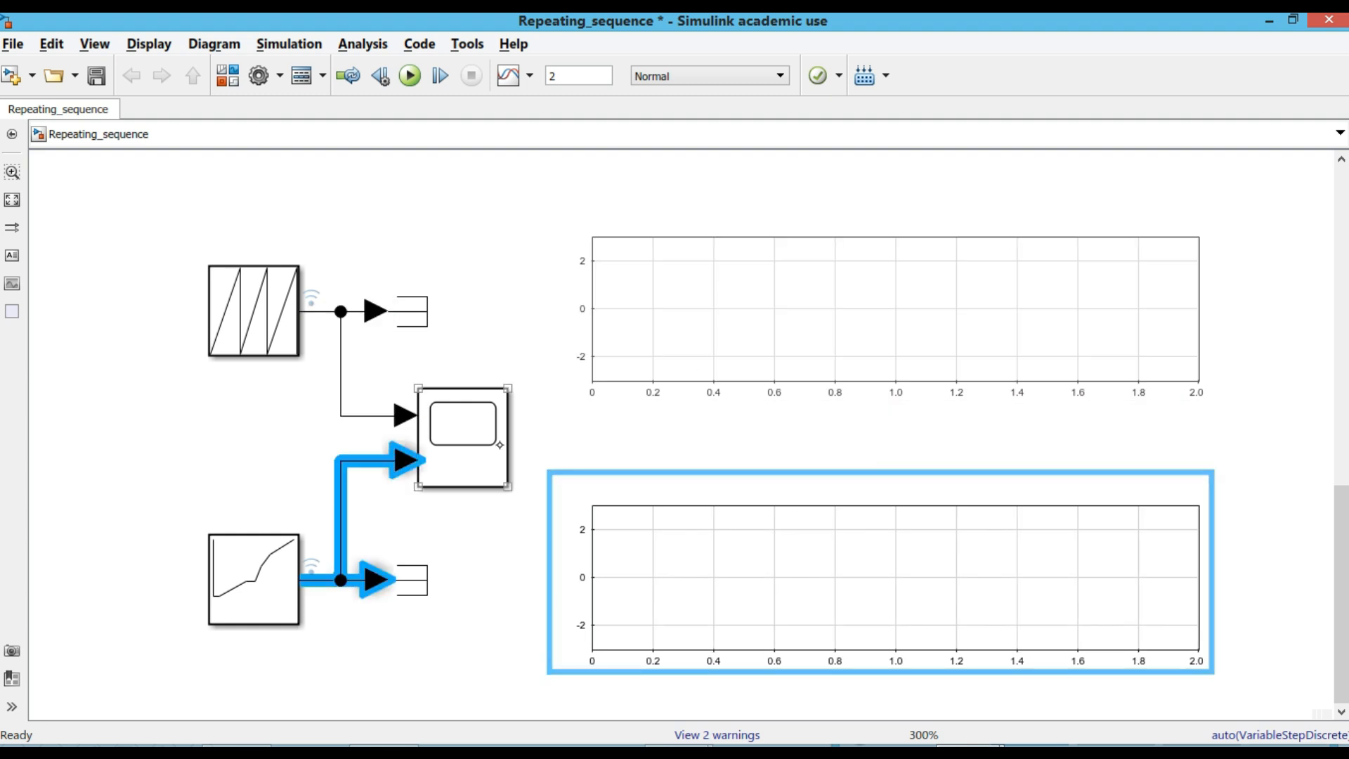
{"action": "left_click", "coordinate": [714, 548]}
{"action": "left_click", "coordinate": [469, 447]}
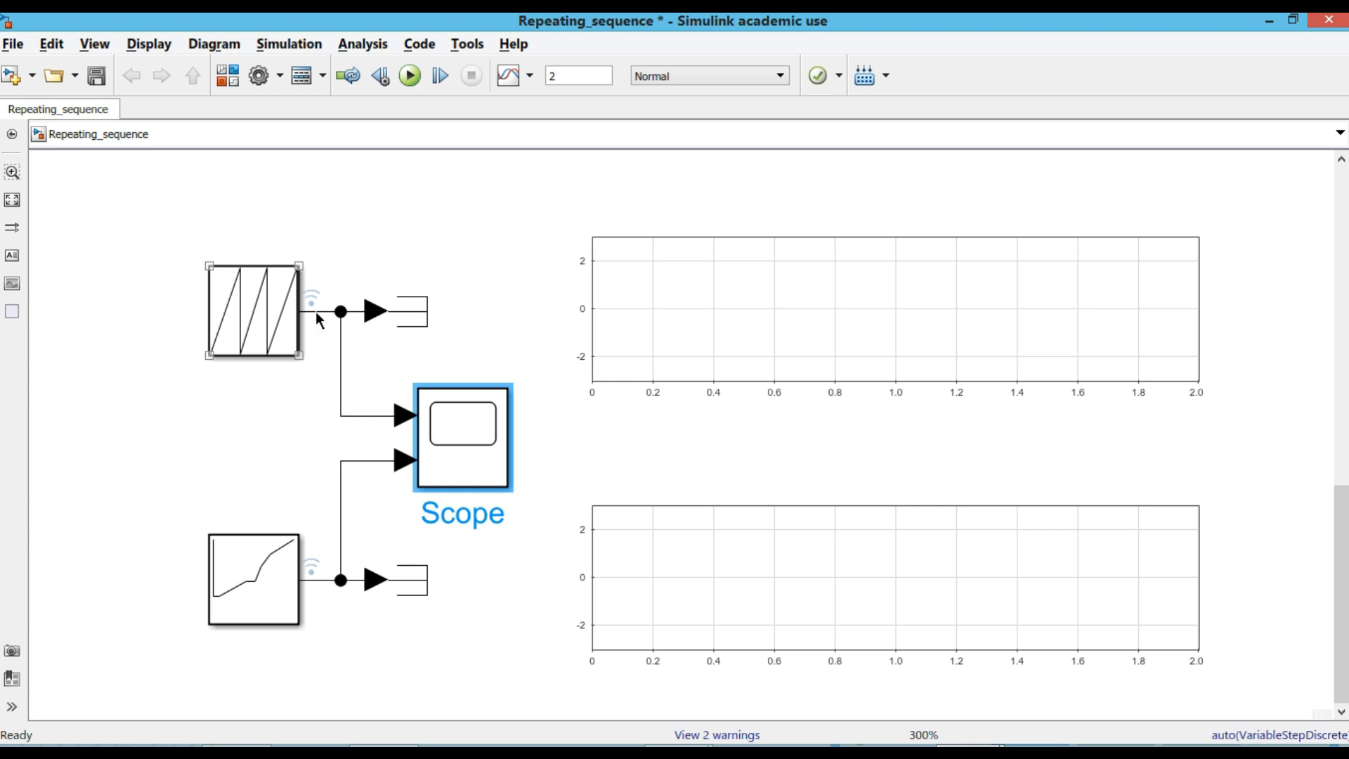
Review the parameters of the Repeating Sequence1 and Repeating Sequence Interpolated1 blocks and run the simulation.
{"action": "double_click", "coordinate": [265, 318]}
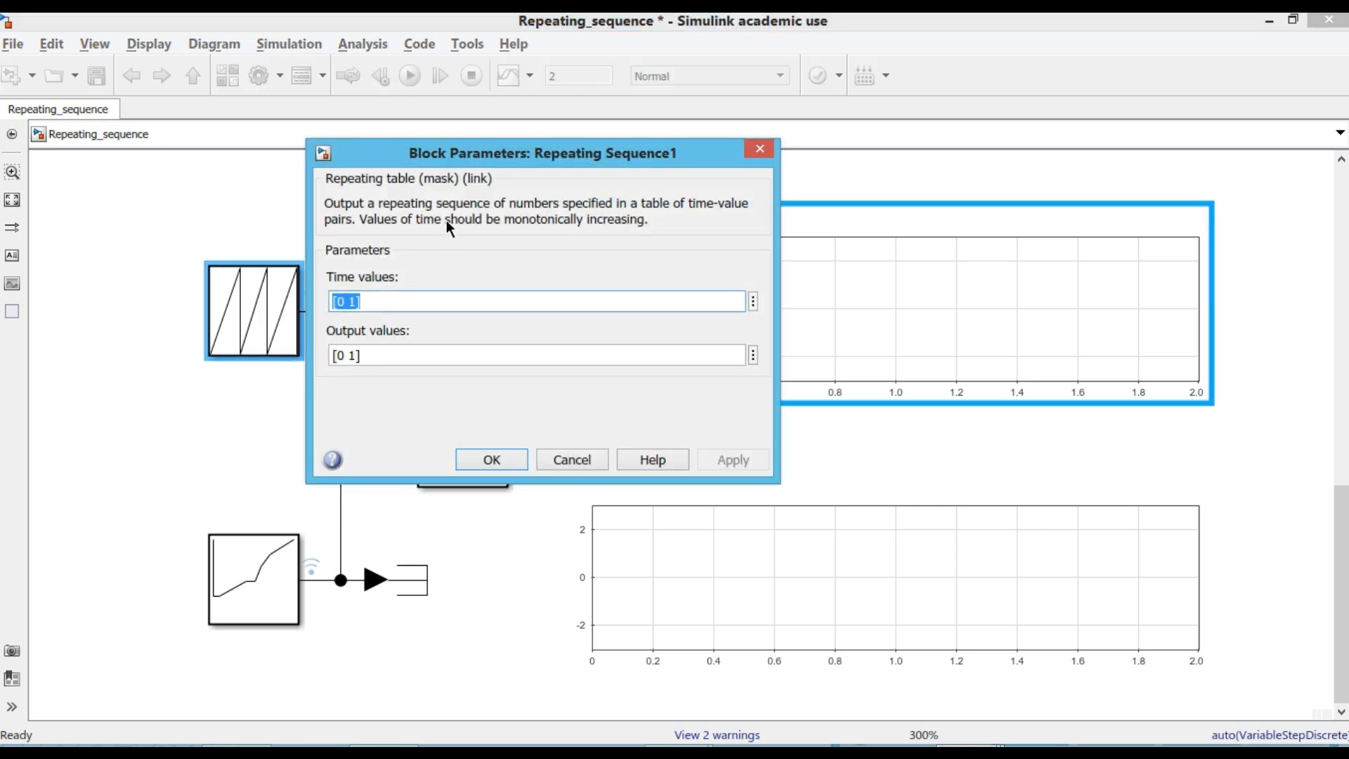
{"action": "left_click", "coordinate": [385, 351]}
{"action": "left_click", "coordinate": [481, 463]}
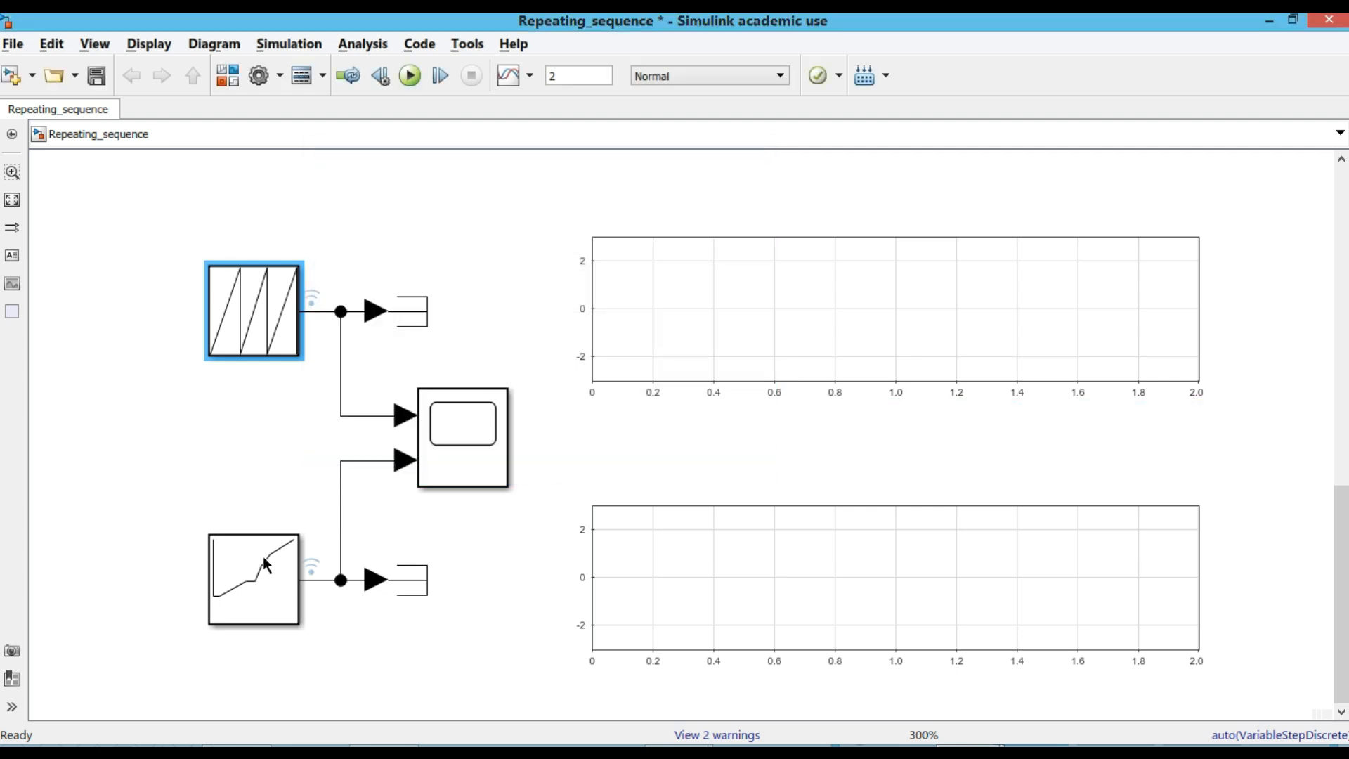
{"action": "double_click", "coordinate": [232, 601]}
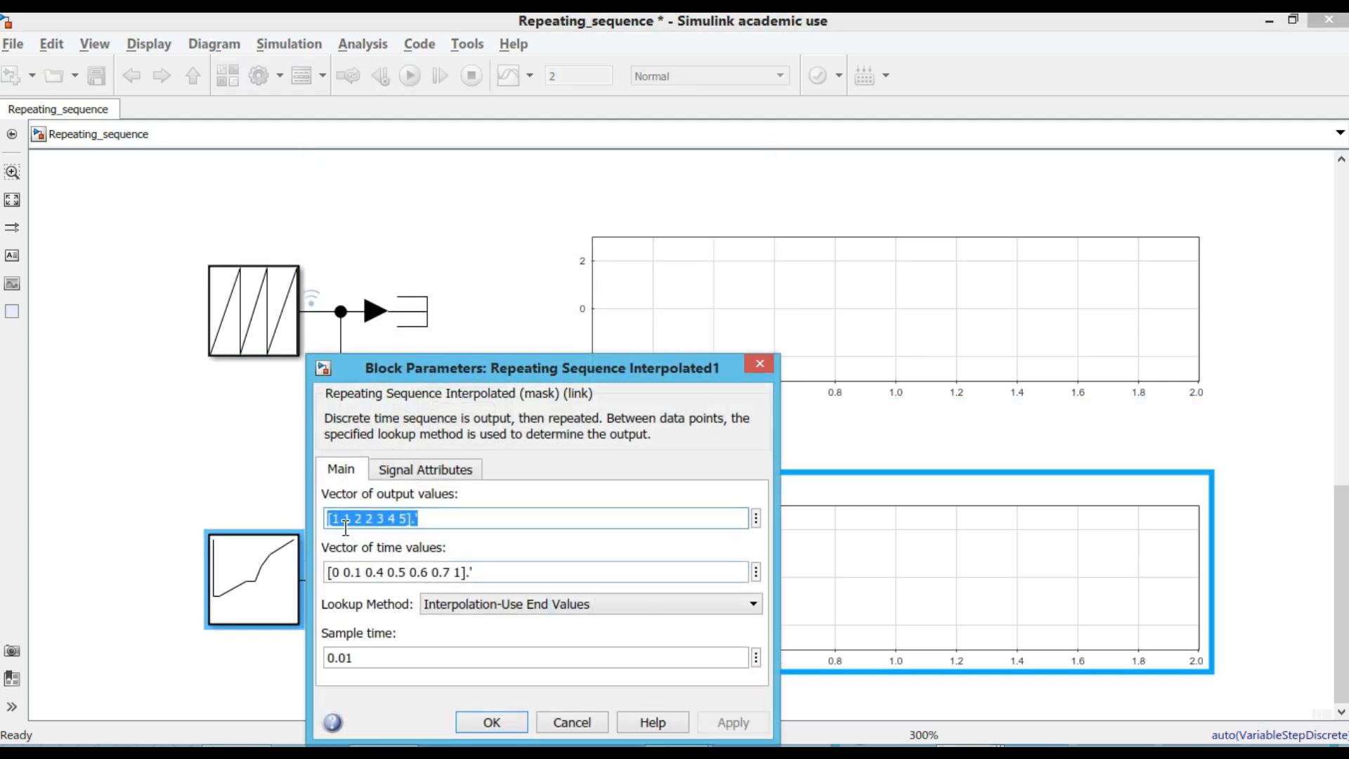
{"action": "left_click", "coordinate": [388, 655]}
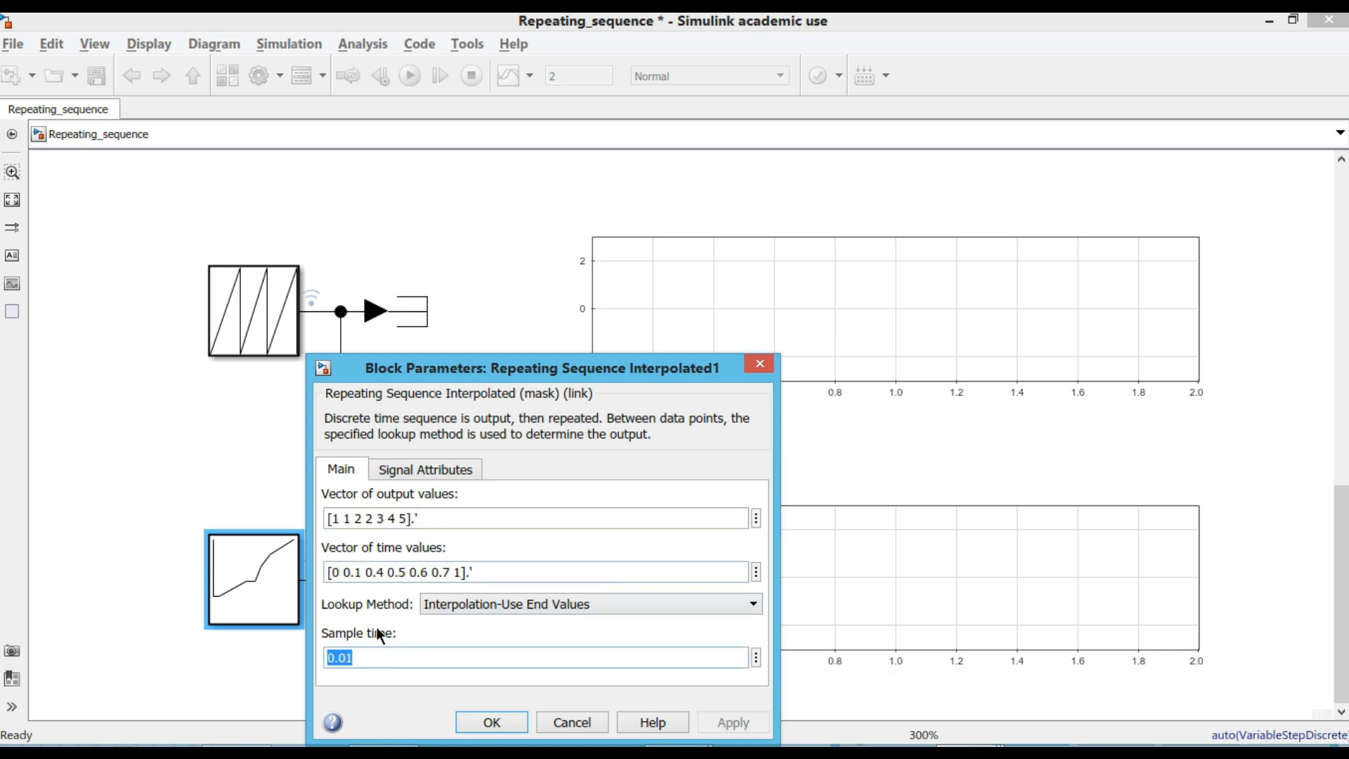
{"action": "left_click", "coordinate": [359, 575]}
{"action": "left_click", "coordinate": [381, 513]}
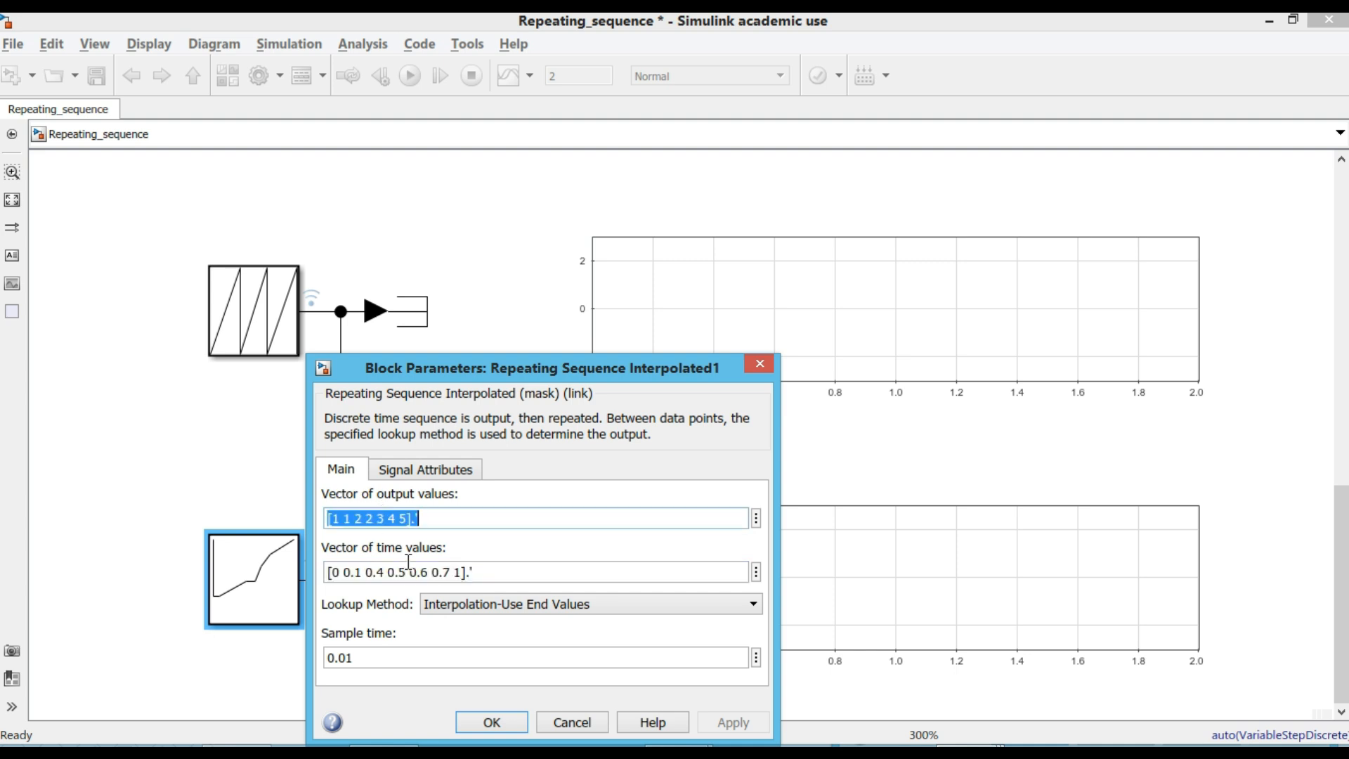
{"action": "left_click", "coordinate": [496, 722]}
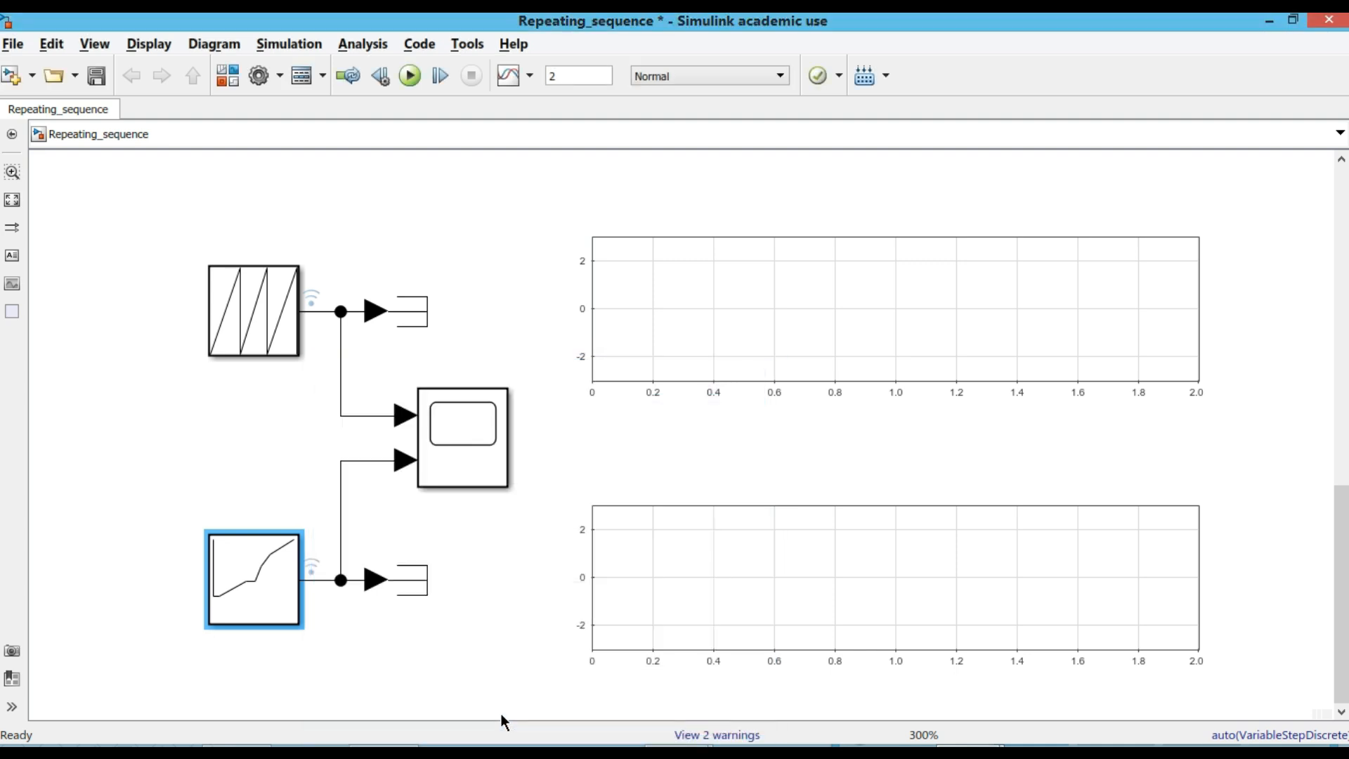
{"action": "left_click", "coordinate": [410, 75]}
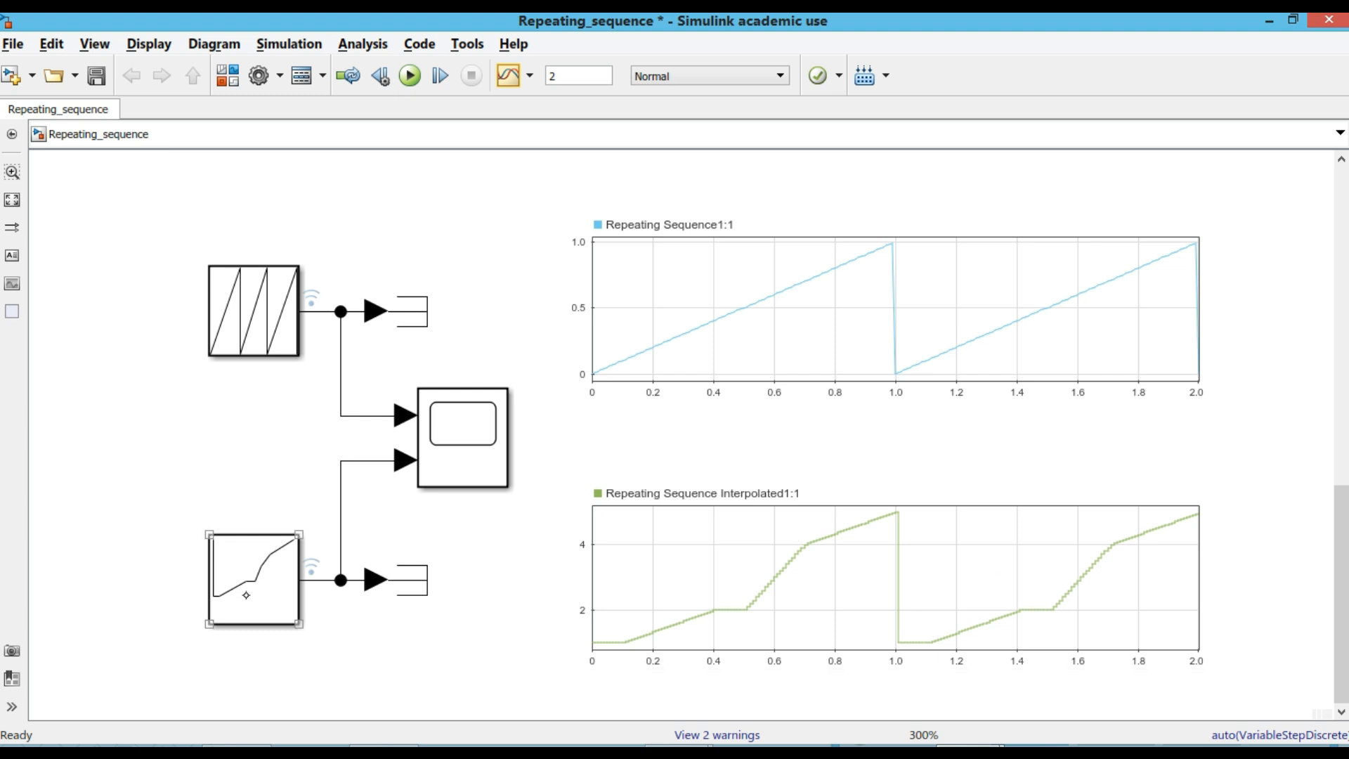
Set the vector of output values of the Repeating Sequence Interpolated1 block to [0 1].'.
{"action": "double_click", "coordinate": [246, 595]}
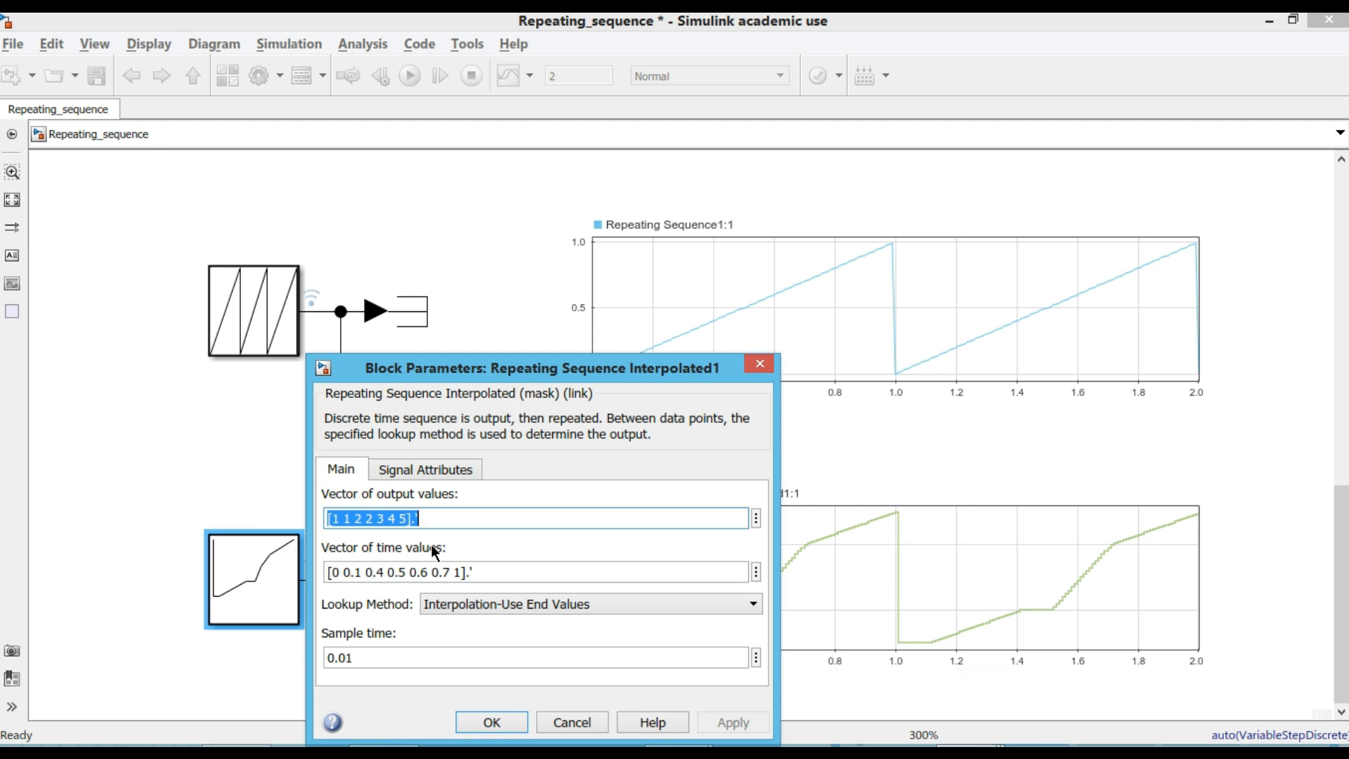
{"action": "key", "text": "End"}
{"action": "key", "text": "BackSpace"}
{"action": "key", "text": "BackSpace"}
{"action": "key", "text": "BackSpace"}
{"action": "key", "text": "BackSpace"}
{"action": "key", "text": "BackSpace"}
{"action": "key", "text": "BackSpace"}
{"action": "key", "text": "BackSpace"}
{"action": "key", "text": "BackSpace"}
{"action": "key", "text": "BackSpace"}
{"action": "key", "text": "BackSpace"}
{"action": "key", "text": "BackSpace"}
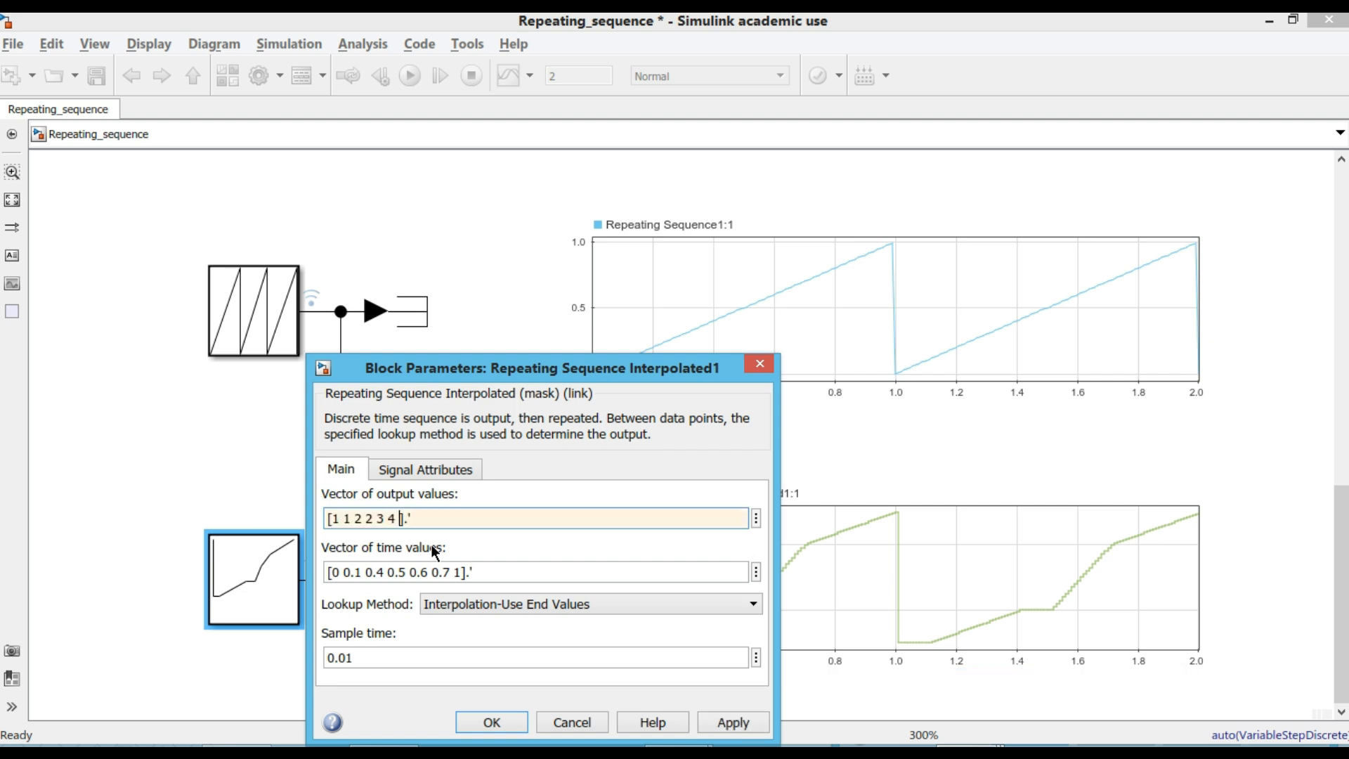
{"action": "key", "text": "BackSpace"}
{"action": "key", "text": "BackSpace"}
{"action": "type", "text": "0 1"}
{"action": "key", "text": "Tab"}
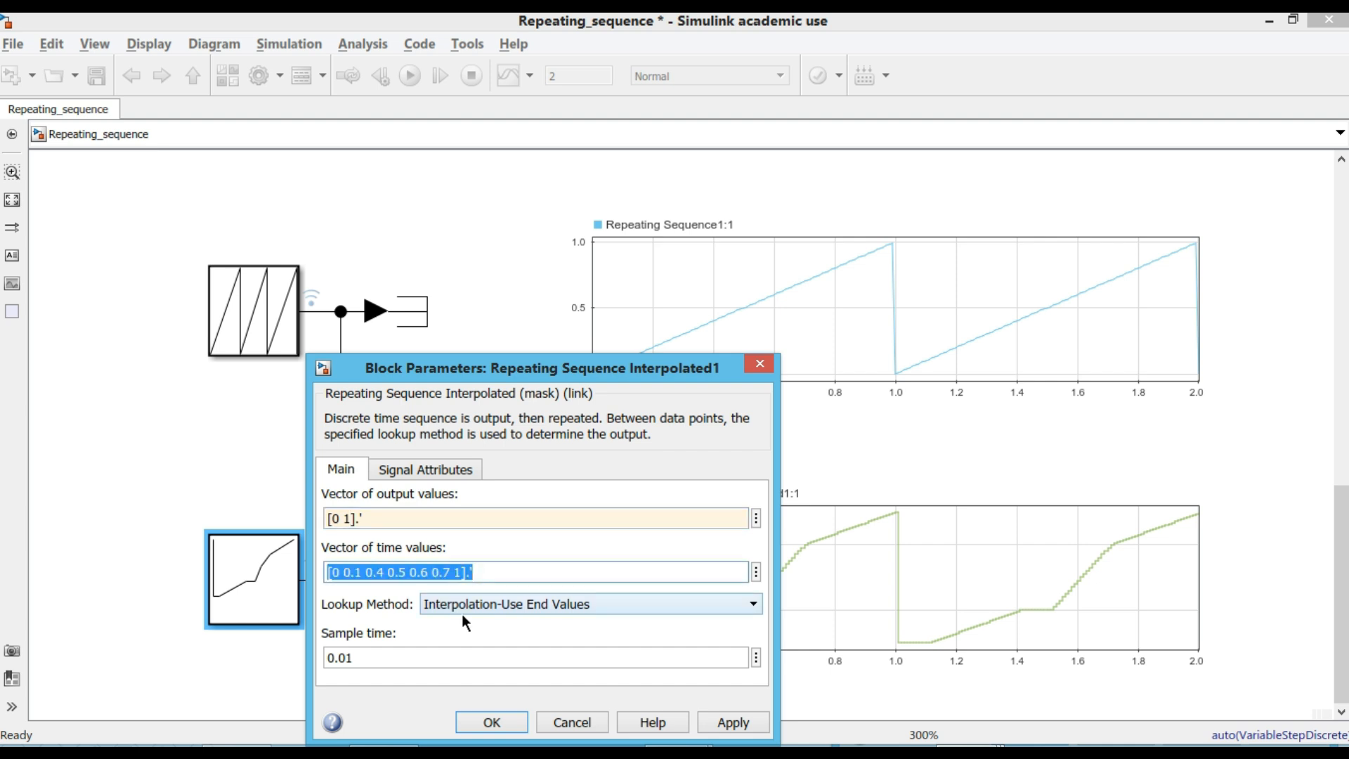
Set the vector of time values of the Repeating Sequence Interpolated1 block to [0 1].' and apply the parameters.
{"action": "key", "text": "Left"}
{"action": "key", "text": "Left"}
{"action": "key", "text": "Left"}
{"action": "key", "text": "BackSpace"}
{"action": "key", "text": "BackSpace"}
{"action": "key", "text": "BackSpace"}
{"action": "key", "text": "BackSpace"}
{"action": "key", "text": "BackSpace"}
{"action": "key", "text": "BackSpace"}
{"action": "key", "text": "BackSpace"}
{"action": "key", "text": "BackSpace"}
{"action": "key", "text": "BackSpace"}
{"action": "key", "text": "BackSpace"}
{"action": "key", "text": "BackSpace"}
{"action": "key", "text": "BackSpace"}
{"action": "key", "text": "BackSpace"}
{"action": "key", "text": "BackSpace"}
{"action": "key", "text": "BackSpace"}
{"action": "key", "text": "BackSpace"}
{"action": "key", "text": "BackSpace"}
{"action": "key", "text": "BackSpace"}
{"action": "key", "text": "BackSpace"}
{"action": "key", "text": "BackSpace"}
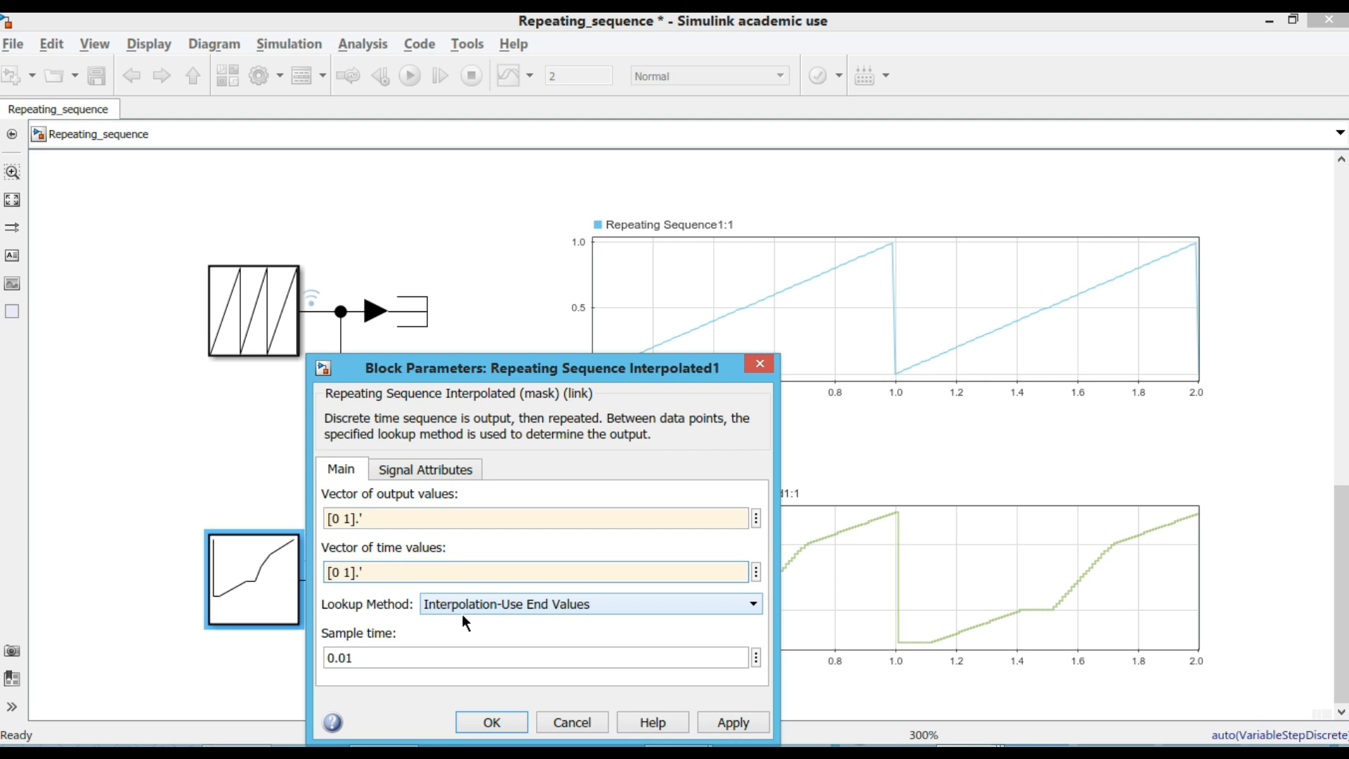
{"action": "left_click", "coordinate": [754, 728]}
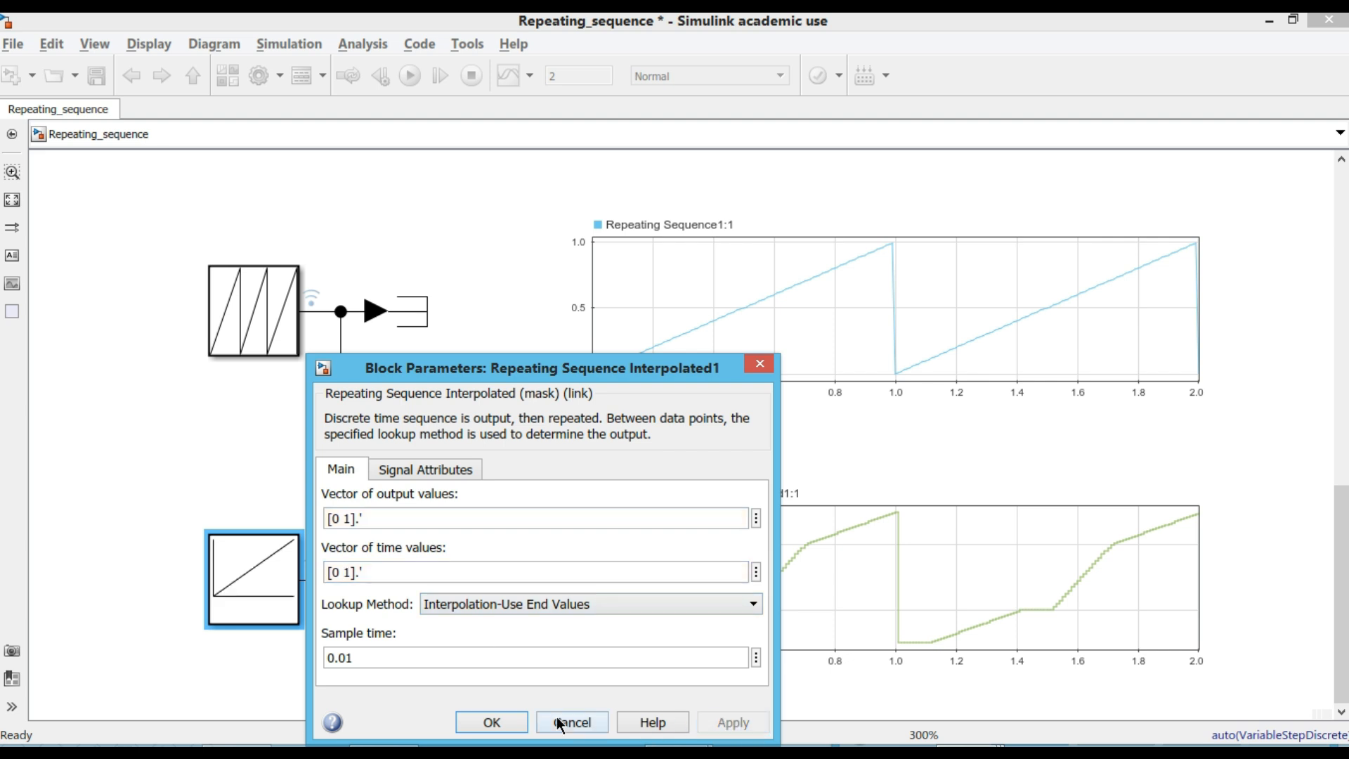
{"action": "left_click", "coordinate": [499, 730]}
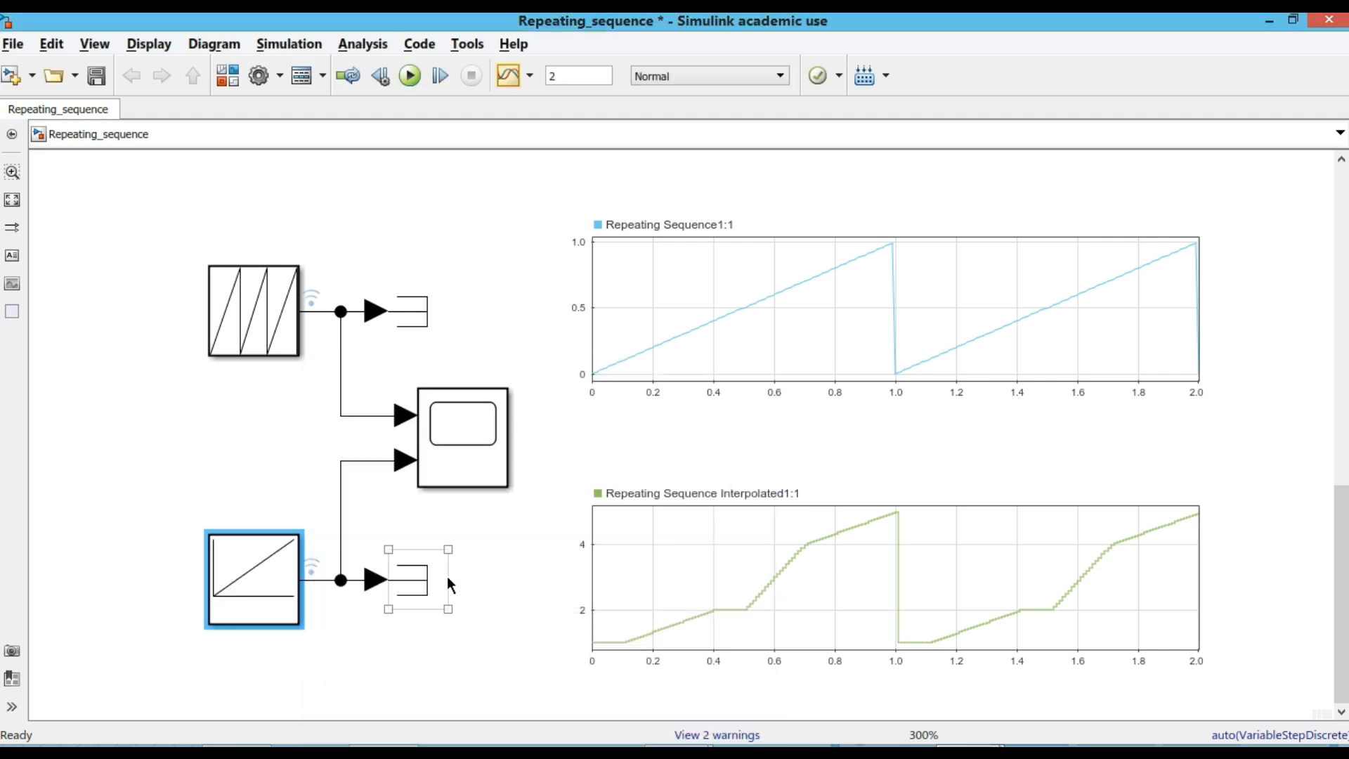
Run the simulation again and compare the two sequence outputs on the dashboard scopes.
{"action": "left_click", "coordinate": [409, 75]}
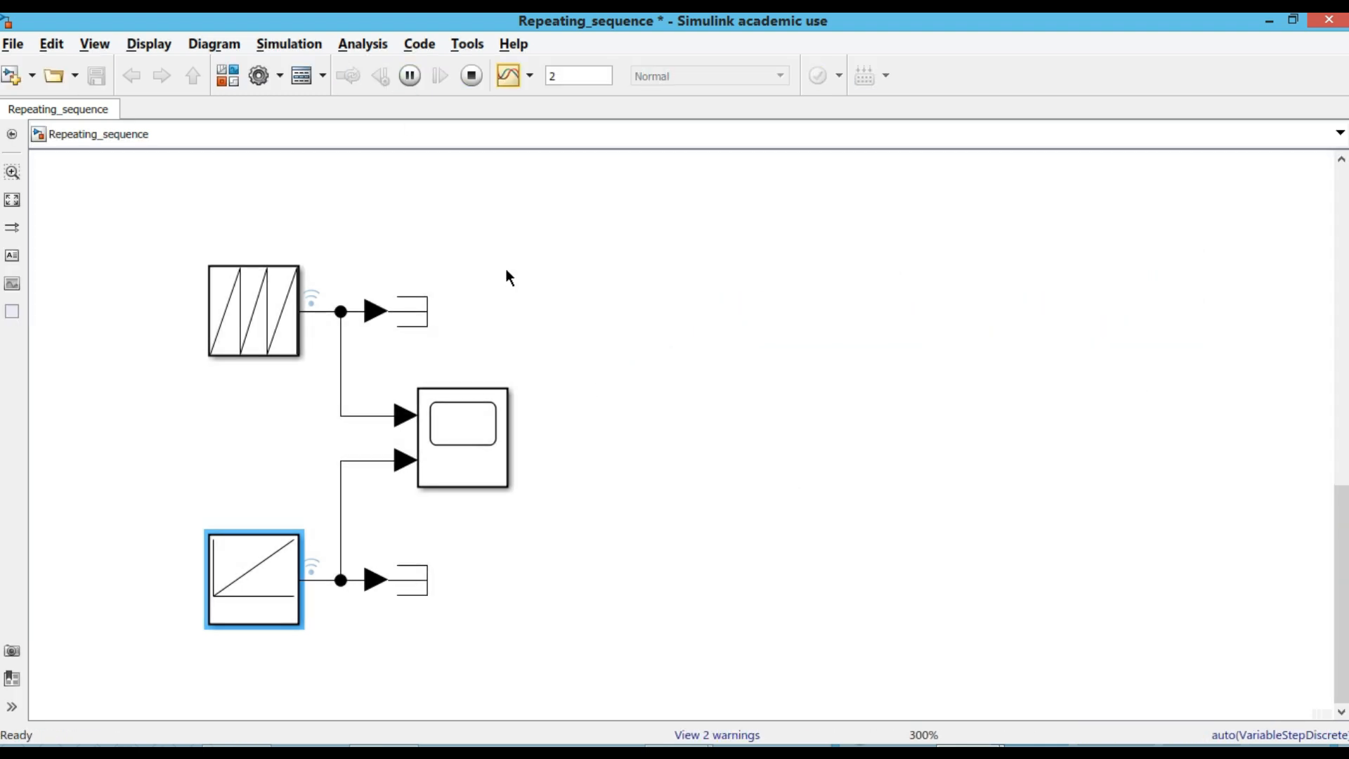
{"action": "left_click", "coordinate": [935, 366]}
{"action": "left_click", "coordinate": [576, 540]}
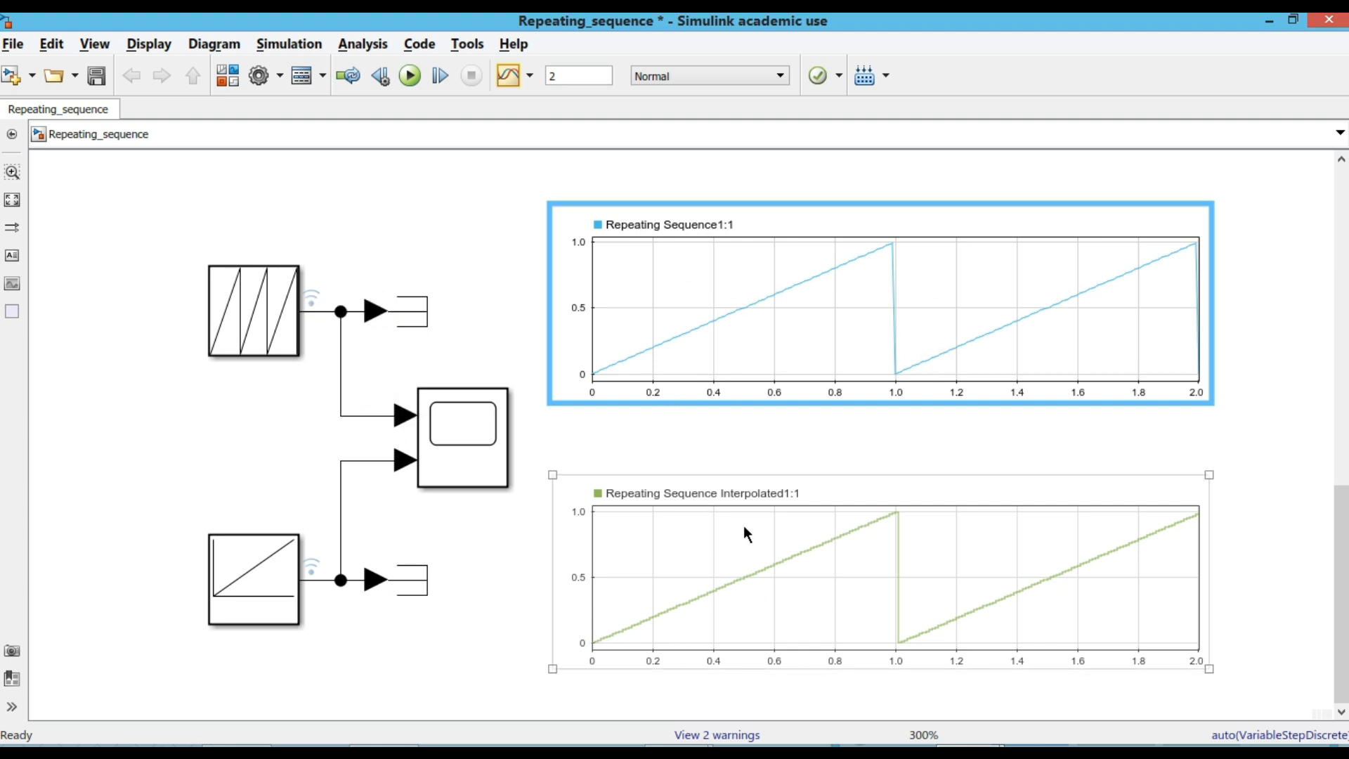
Examine both signals around their reset near 1 s in the maximized Scope window, rescale its axes, and close it.
{"action": "left_click", "coordinate": [482, 441]}
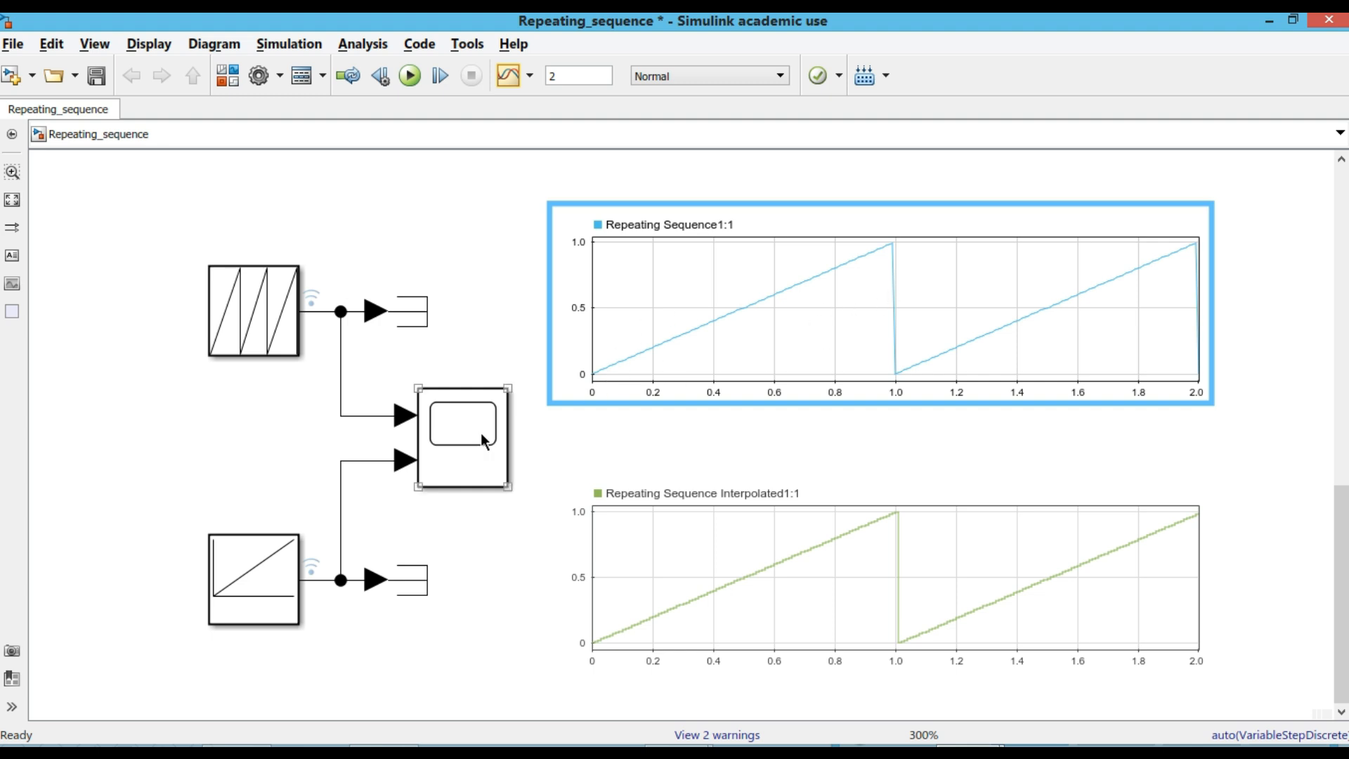
{"action": "double_click", "coordinate": [476, 440]}
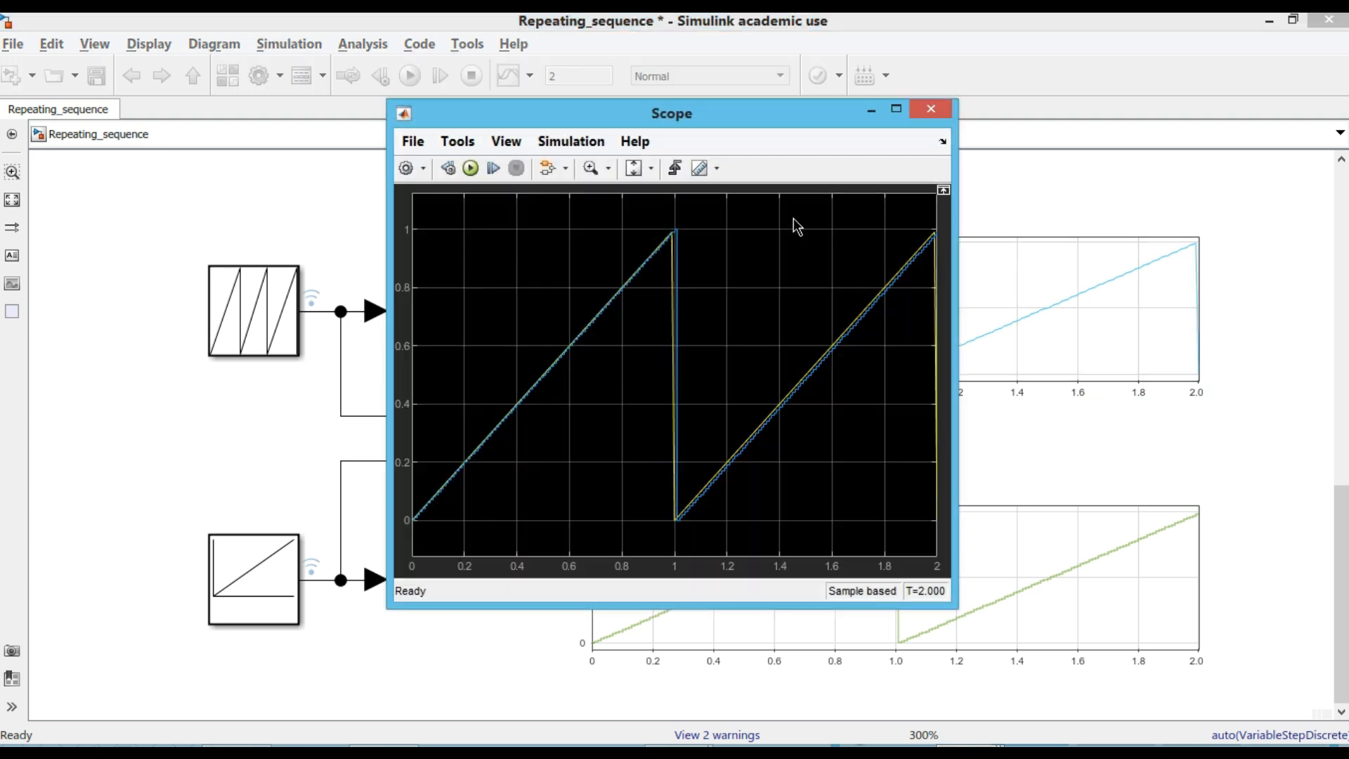
{"action": "left_click", "coordinate": [897, 111]}
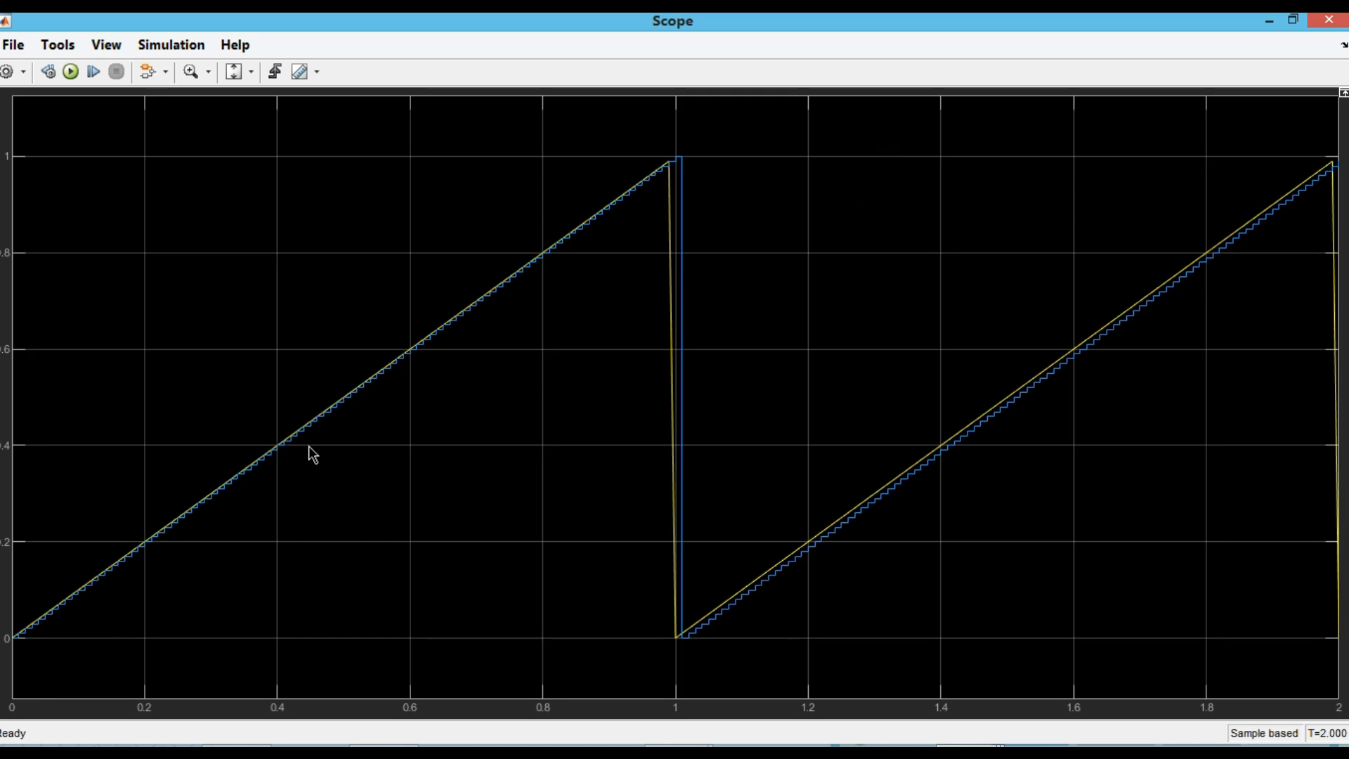
{"action": "left_click", "coordinate": [181, 71]}
{"action": "left_click_drag", "start_coordinate": [608, 146], "coordinate": [732, 331]}
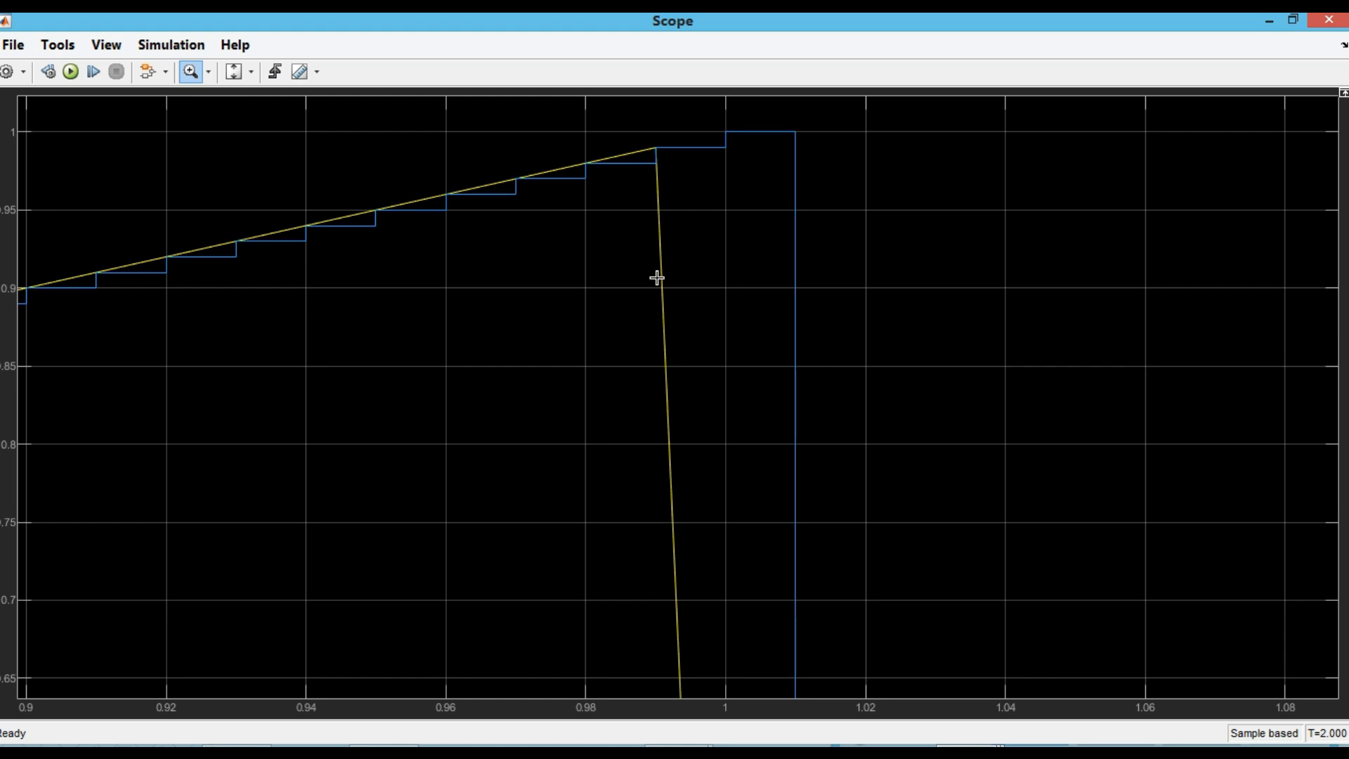
{"action": "scroll", "coordinate": [664, 314], "scroll_direction": "down", "scroll_amount": 2}
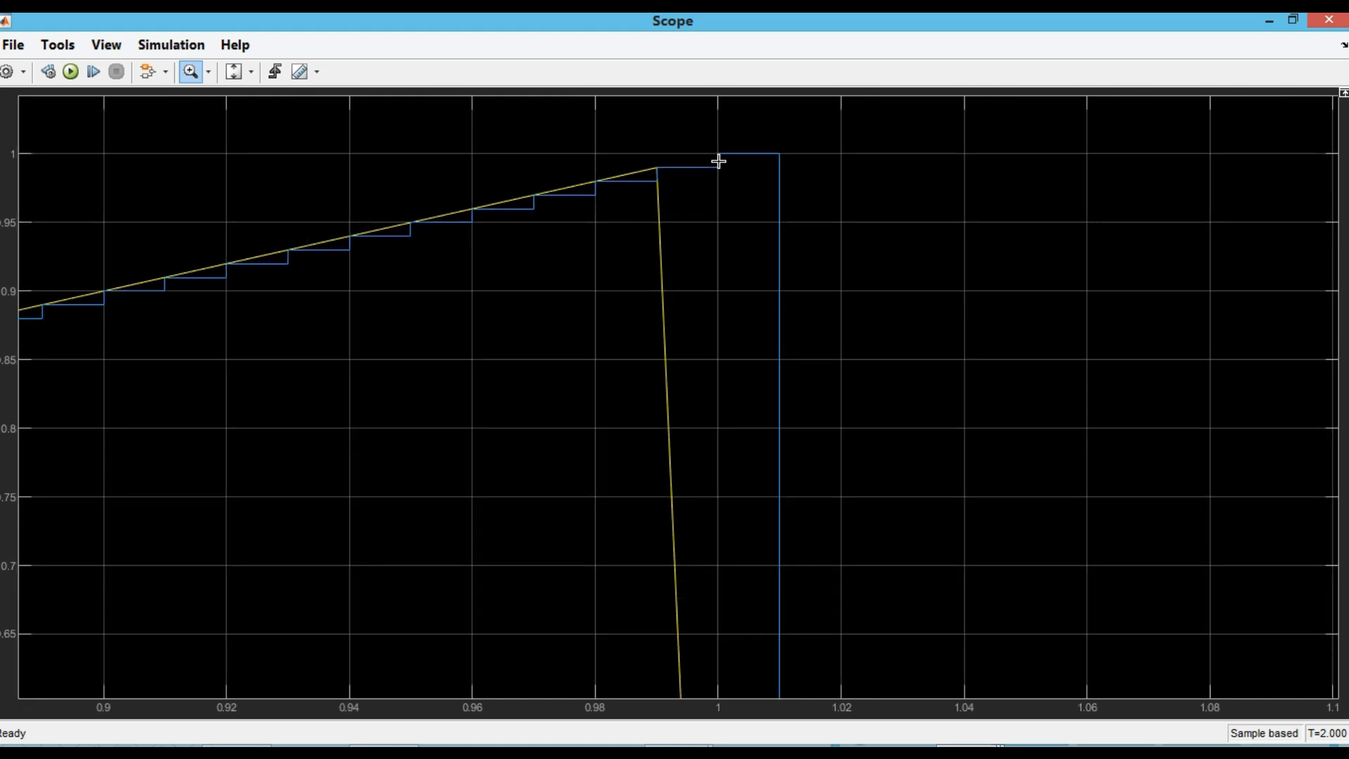
{"action": "left_click", "coordinate": [239, 72]}
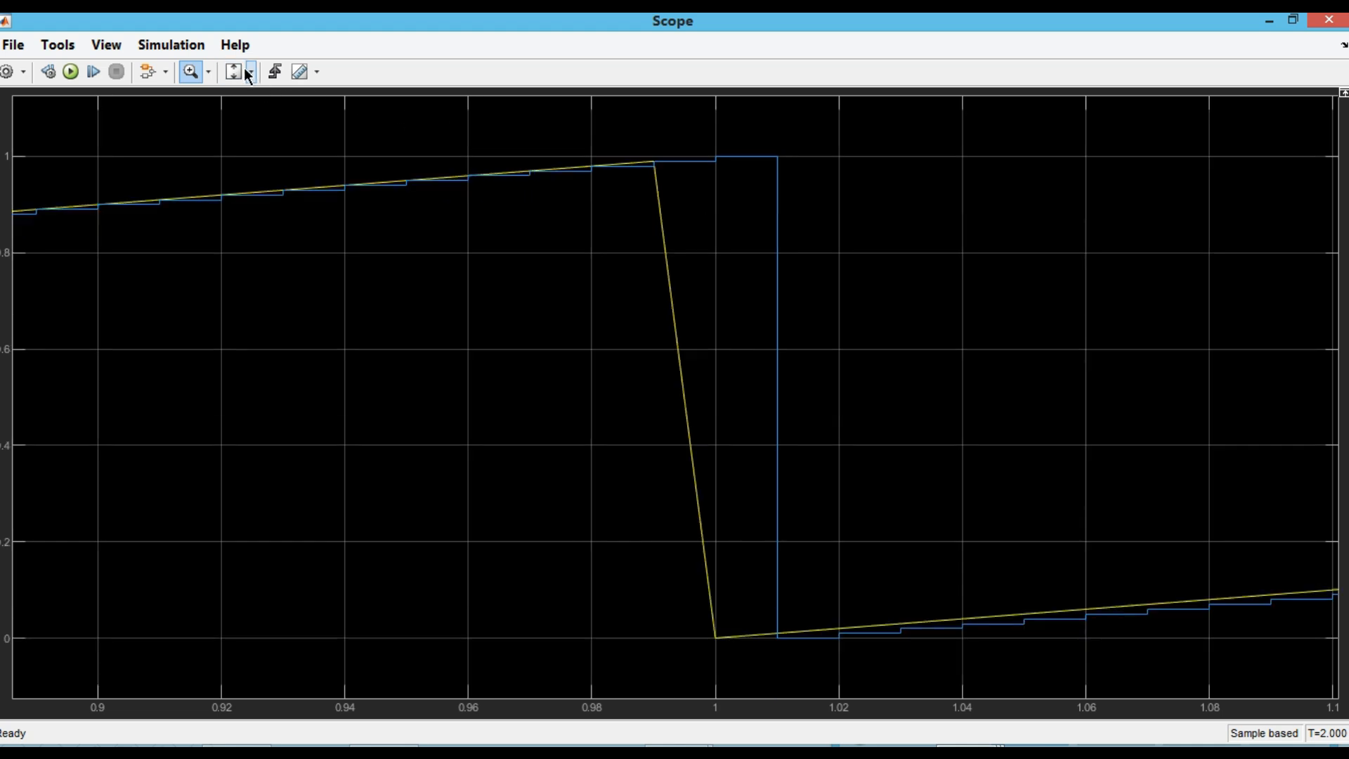
{"action": "scroll", "coordinate": [676, 423], "scroll_direction": "down", "scroll_amount": 4}
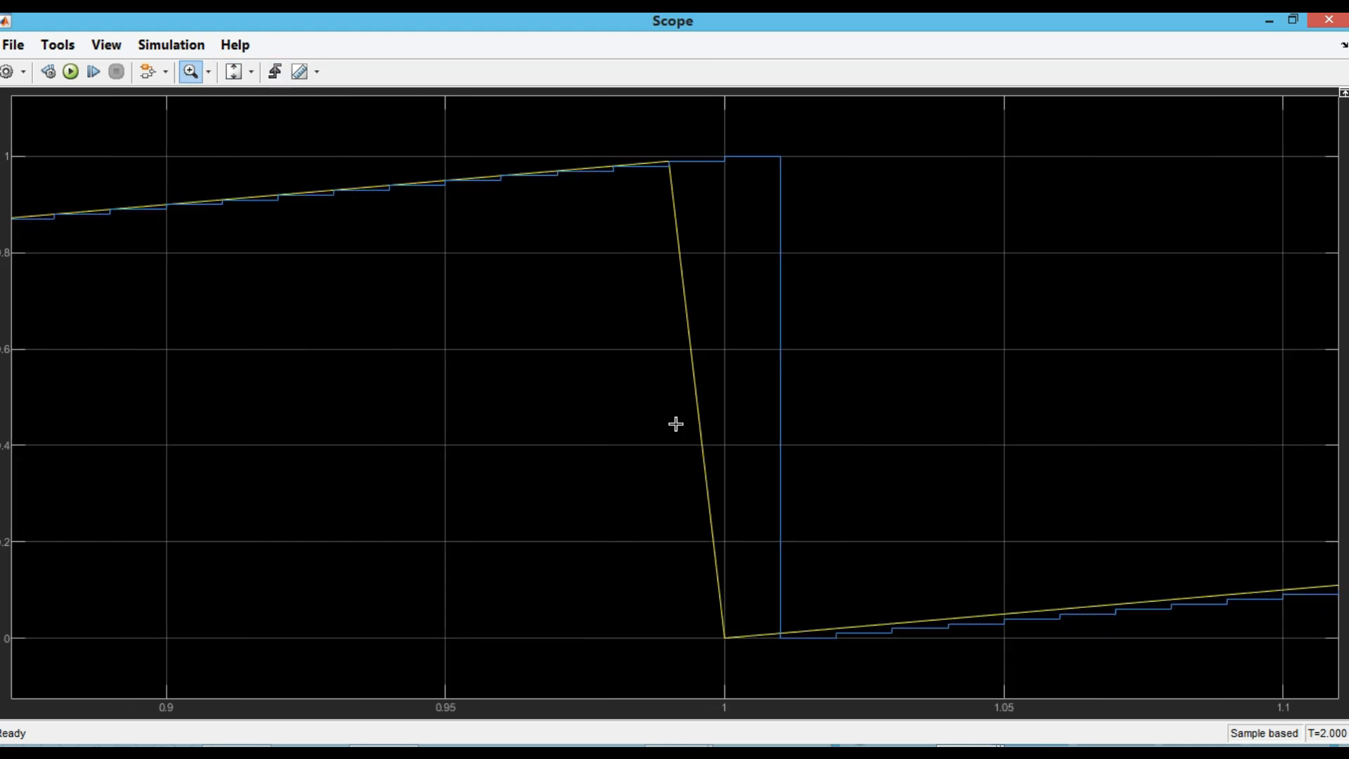
{"action": "scroll", "coordinate": [678, 424], "scroll_direction": "down", "scroll_amount": 3}
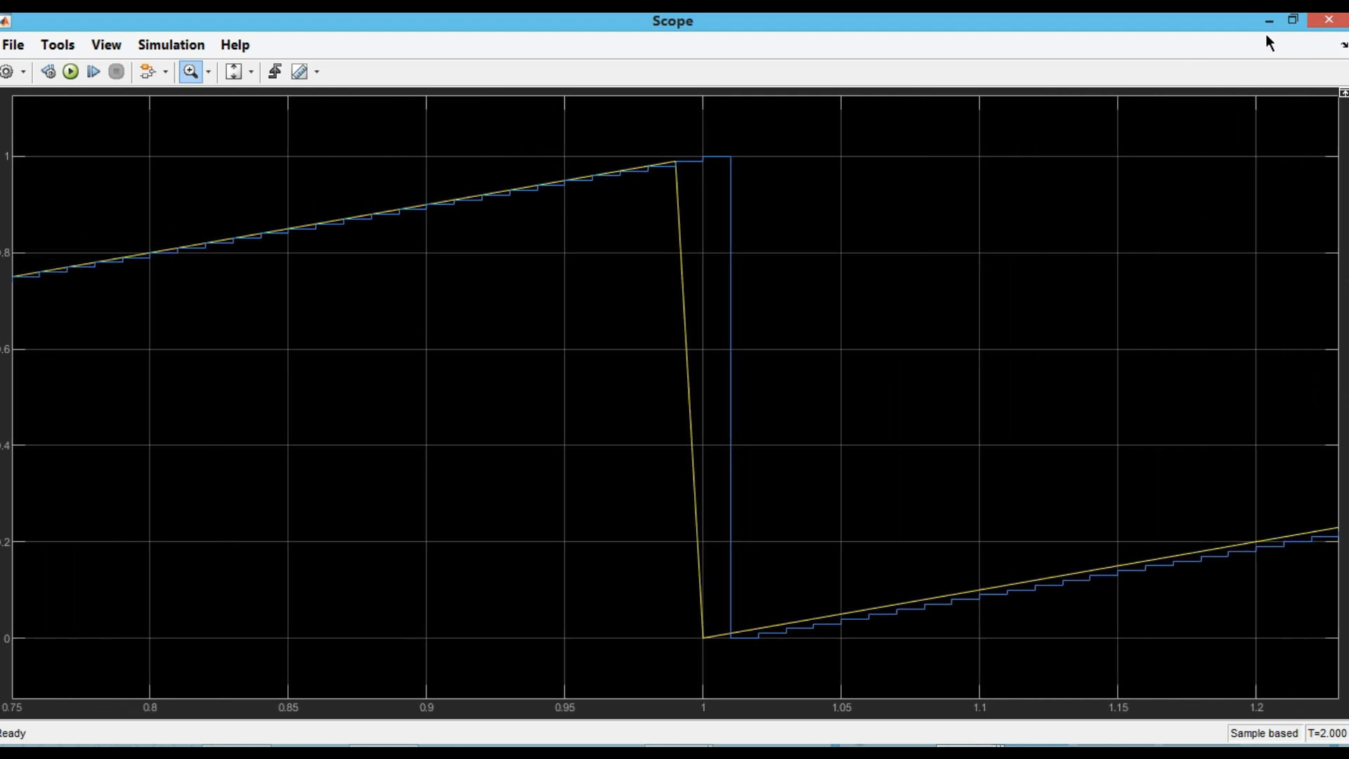
{"action": "left_click", "coordinate": [1328, 19]}
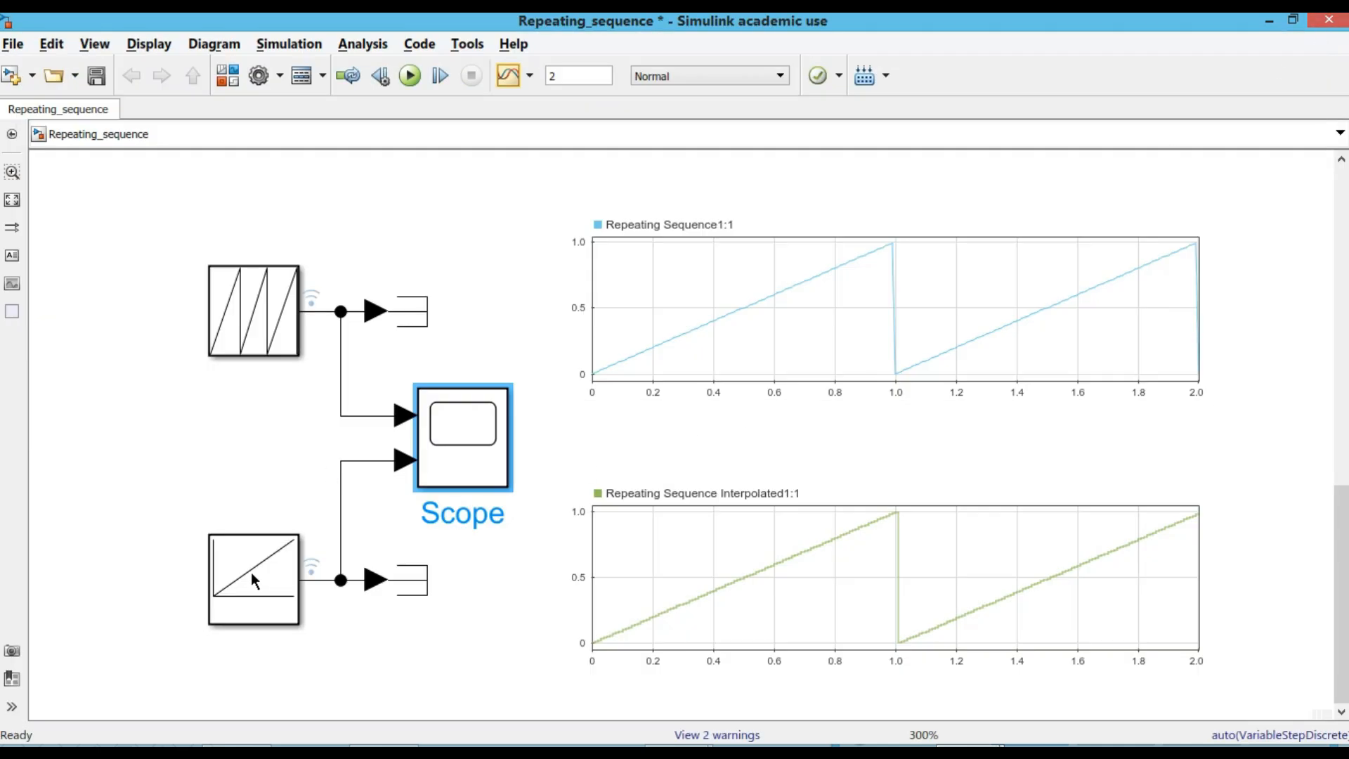
{"action": "left_click", "coordinate": [241, 589]}
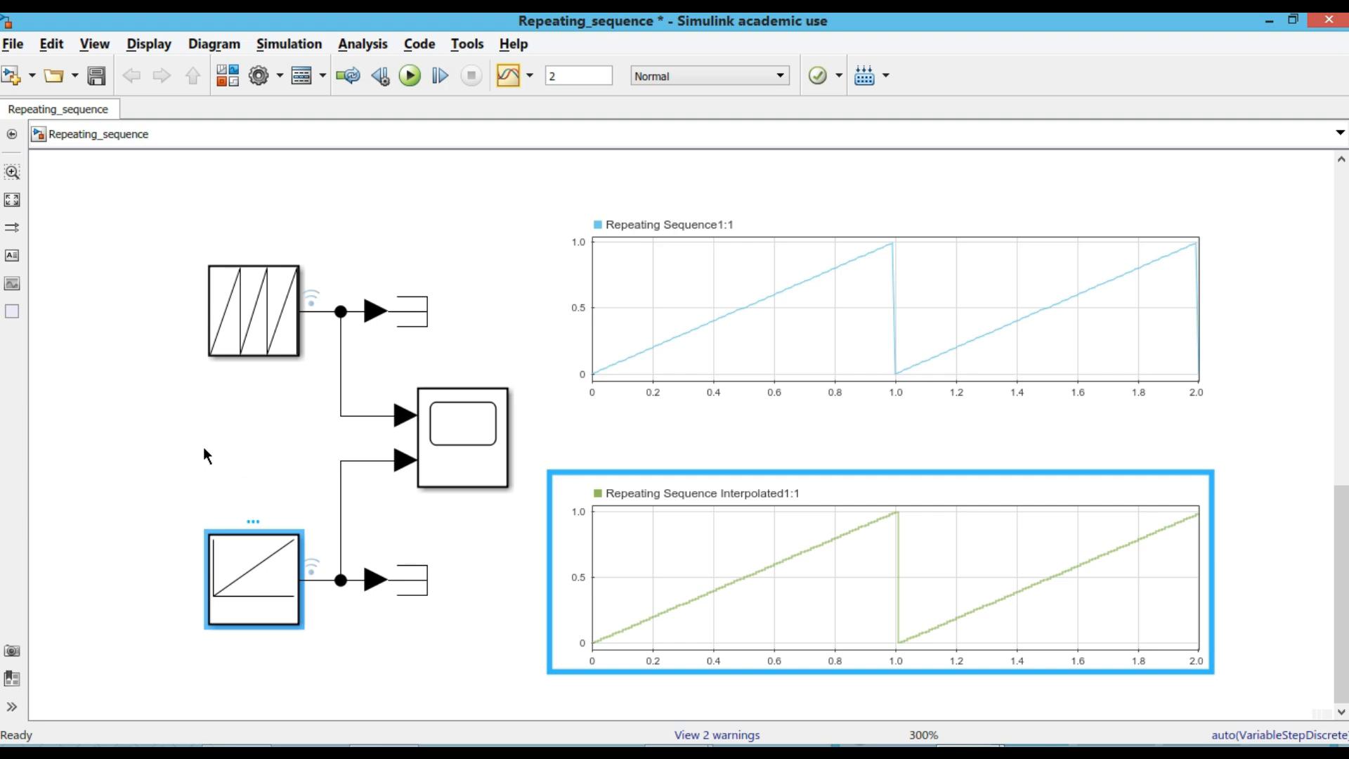
{"action": "left_click", "coordinate": [211, 444]}
{"action": "left_click", "coordinate": [243, 592]}
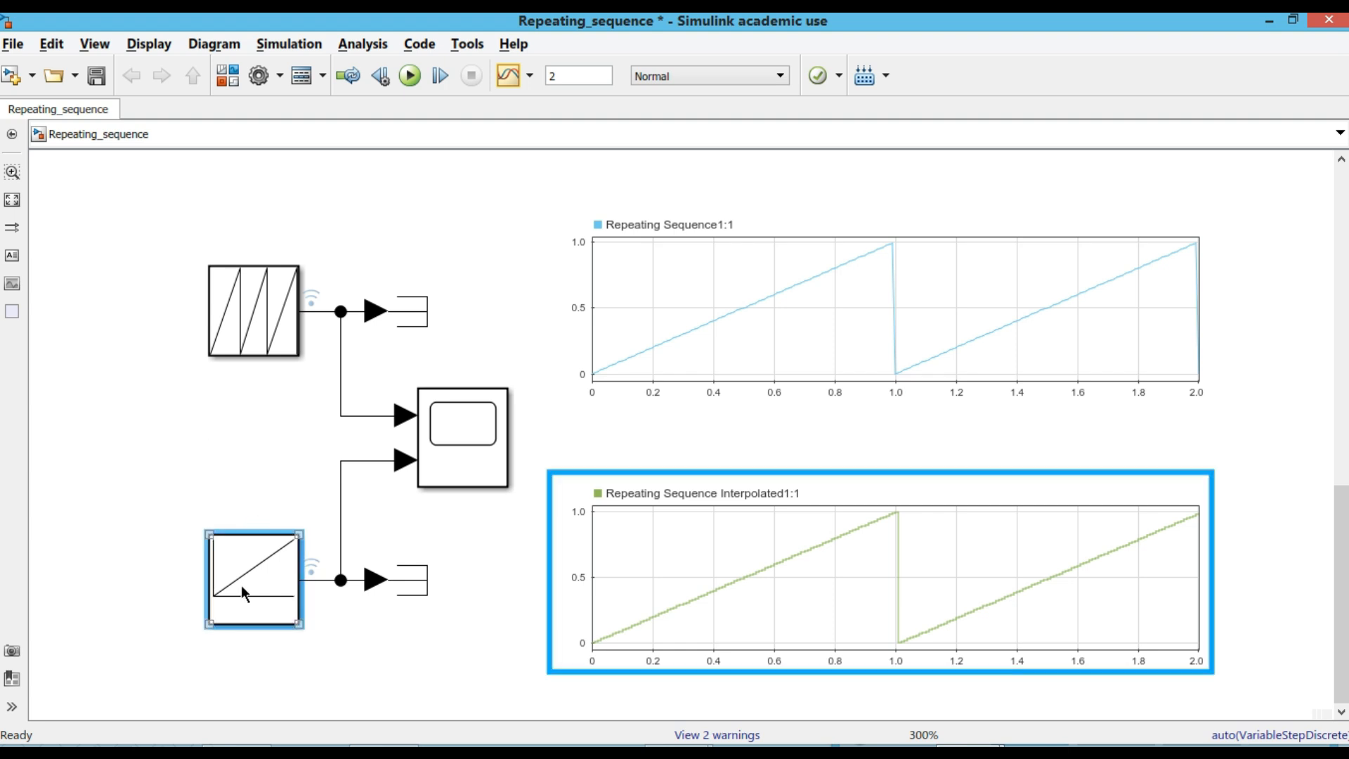
{"action": "left_click", "coordinate": [257, 312]}
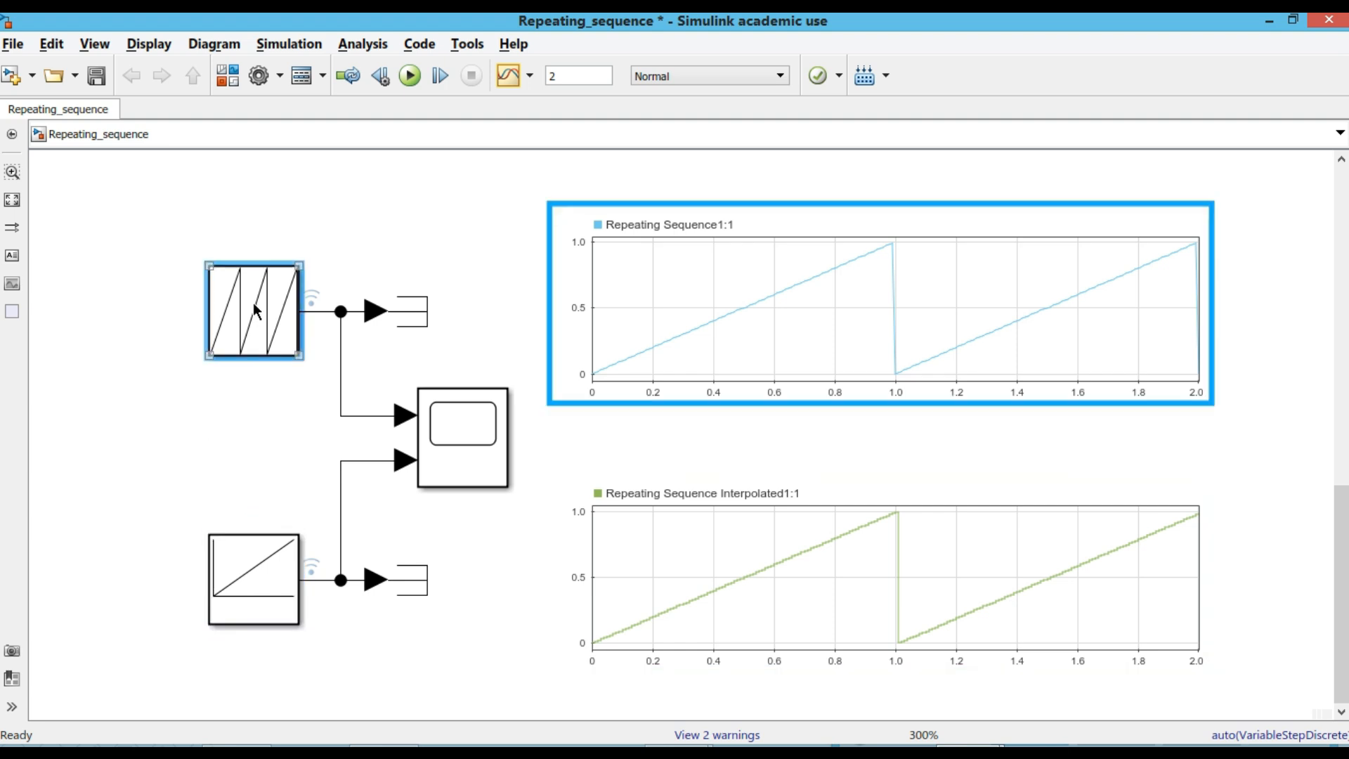
{"action": "left_click", "coordinate": [149, 404]}
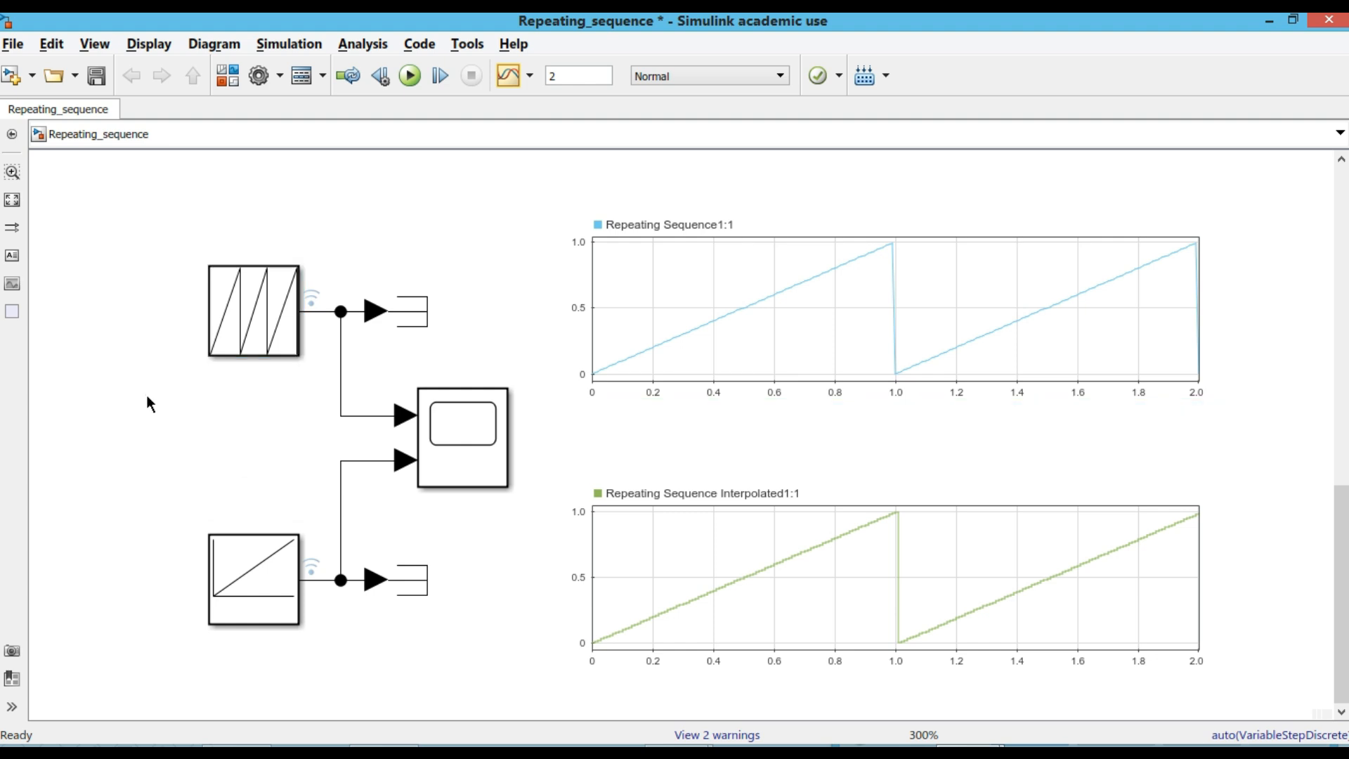
{"action": "left_click", "coordinate": [281, 331]}
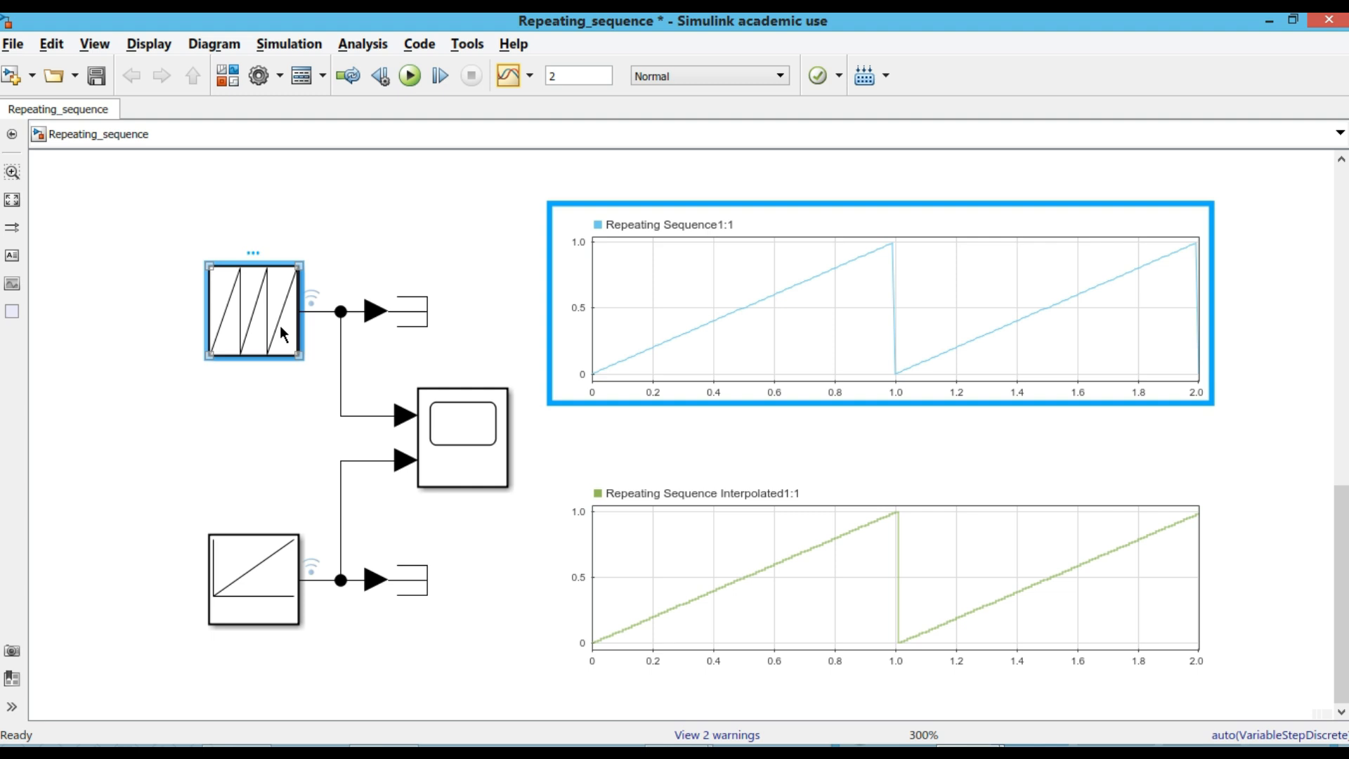
{"action": "left_click", "coordinate": [277, 580]}
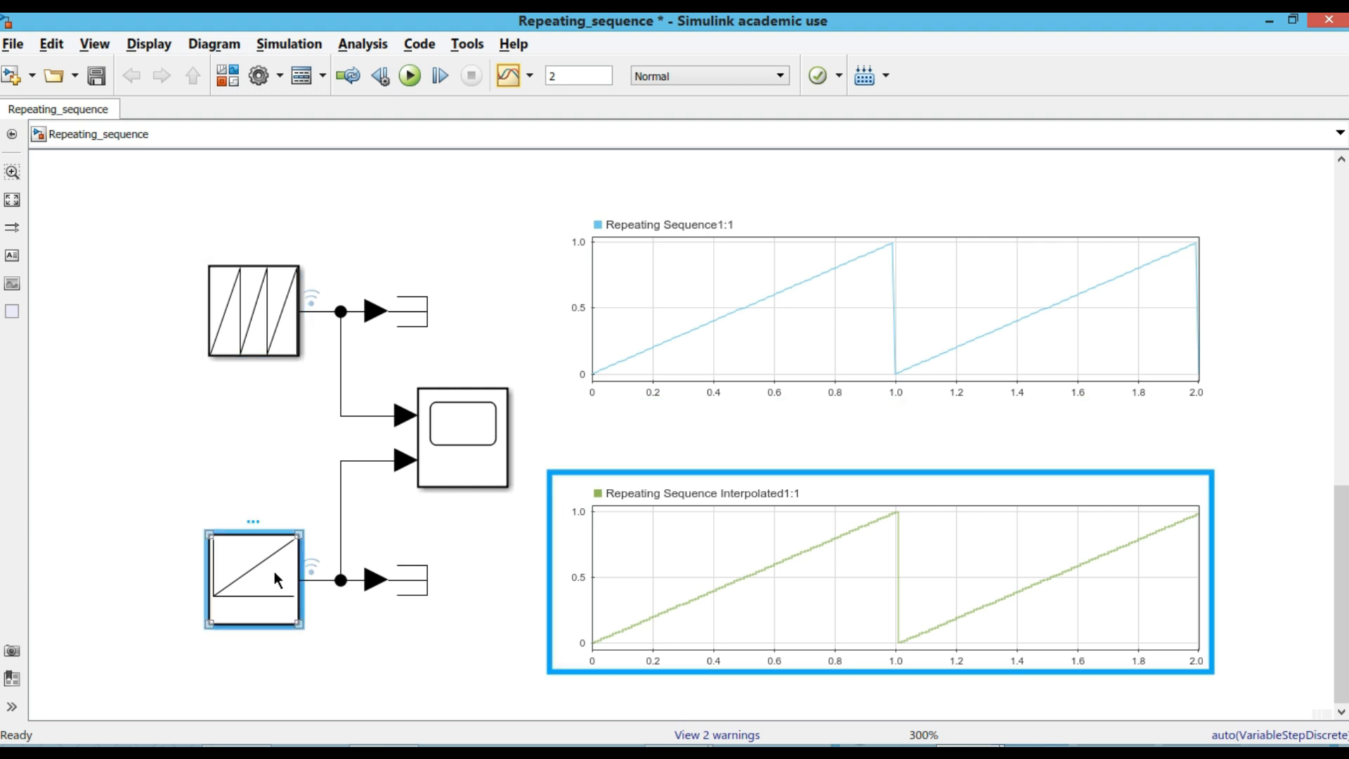
{"action": "left_click", "coordinate": [513, 569]}
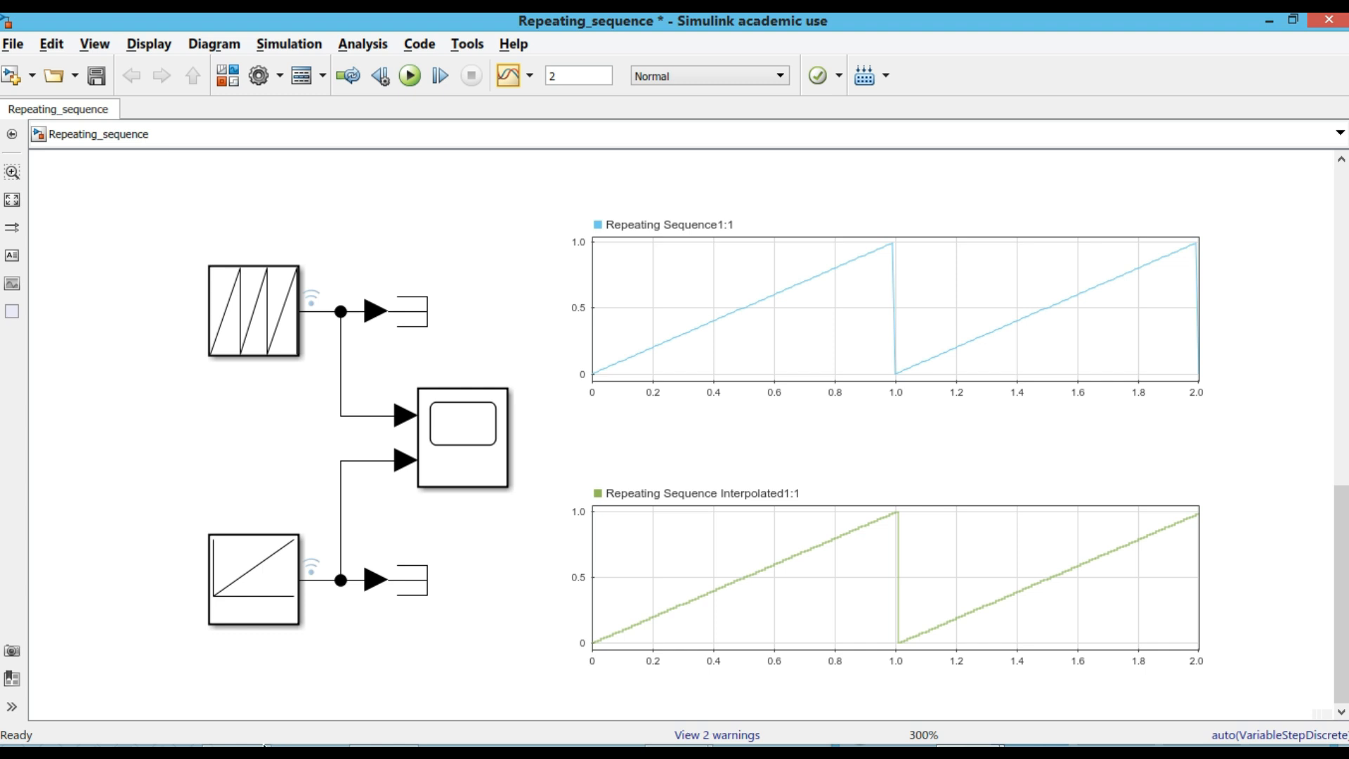
Switch to Chrome and show the Videos page of the Controller's knowledge YouTube channel.
{"action": "left_click", "coordinate": [241, 748]}
{"action": "left_click", "coordinate": [466, 17]}
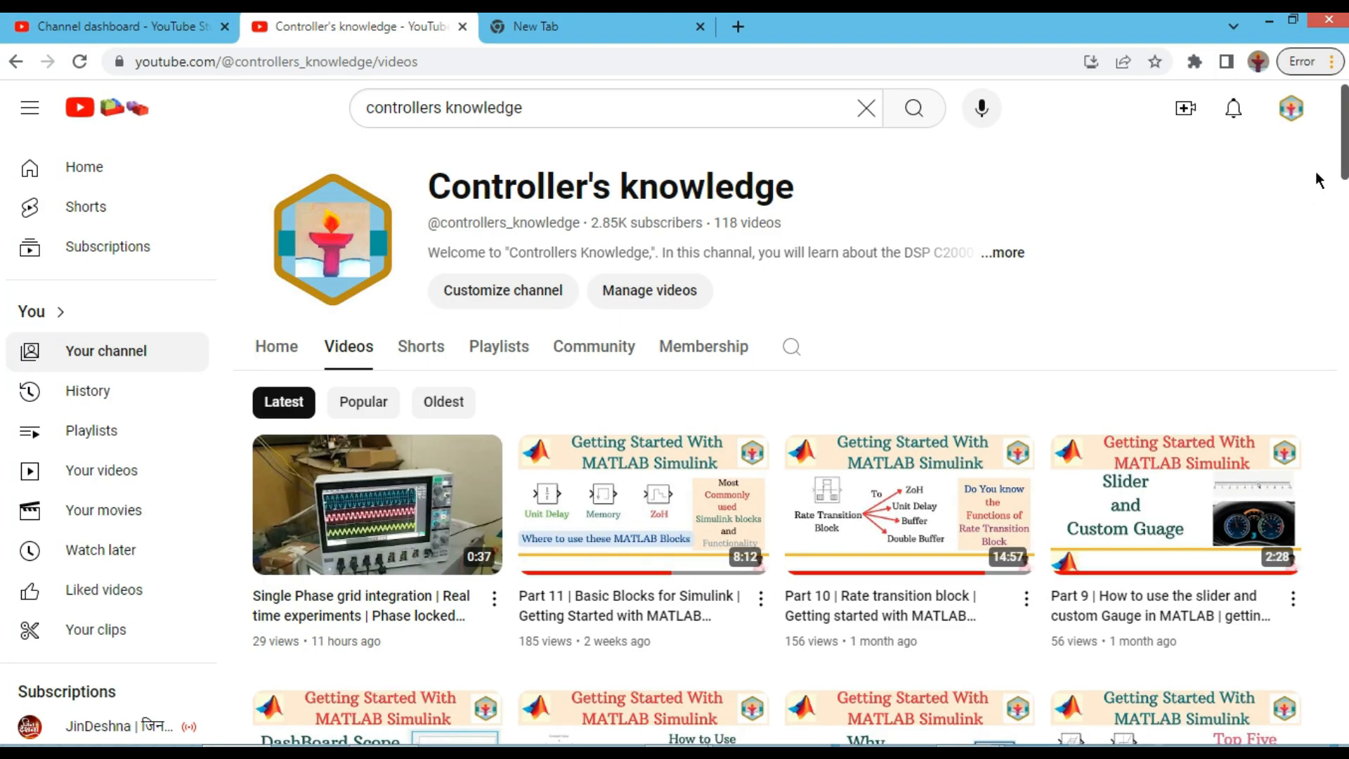
{"action": "mouse_move", "coordinate": [1345, 162]}
{"action": "left_mouse_down"}
{"action": "mouse_move", "coordinate": [1347, 402]}
{"action": "mouse_move", "coordinate": [1348, 167]}
{"action": "left_mouse_up"}
{"action": "left_click", "coordinate": [344, 267]}
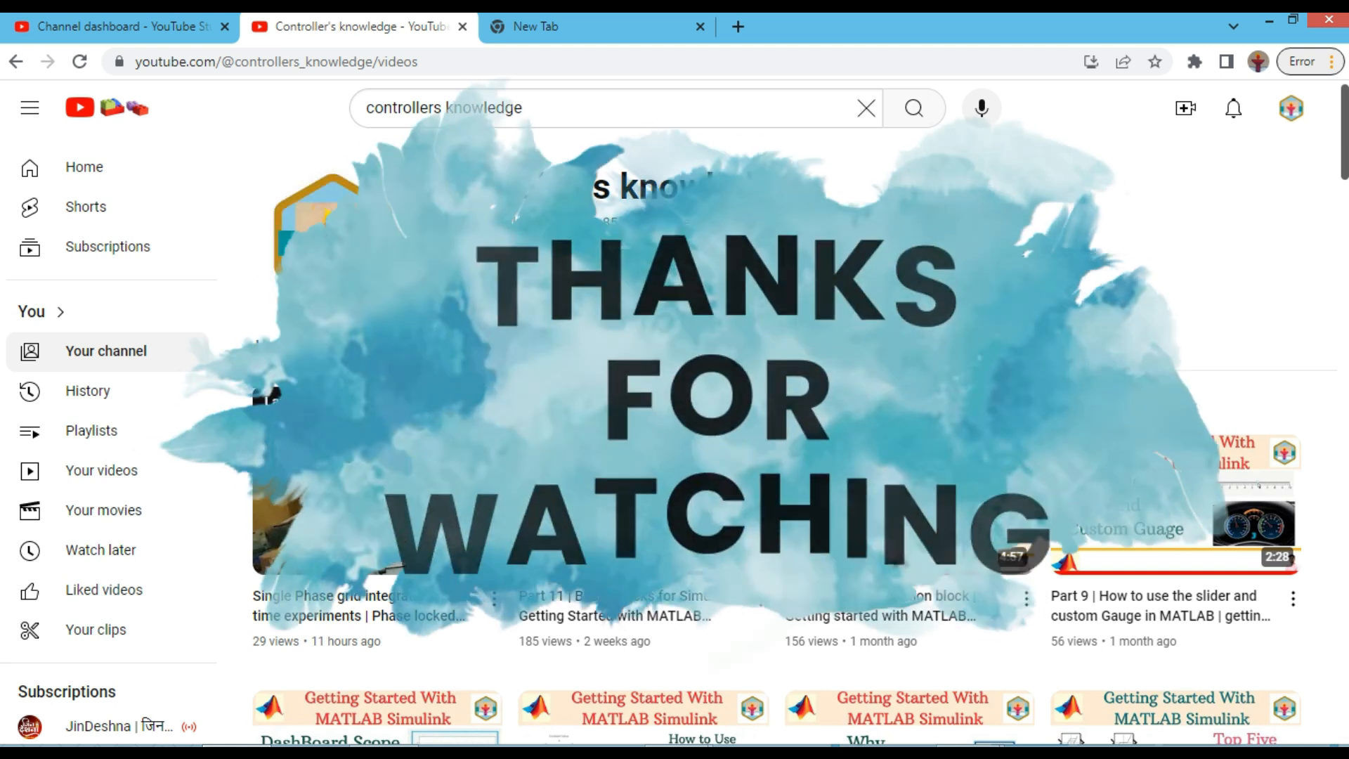